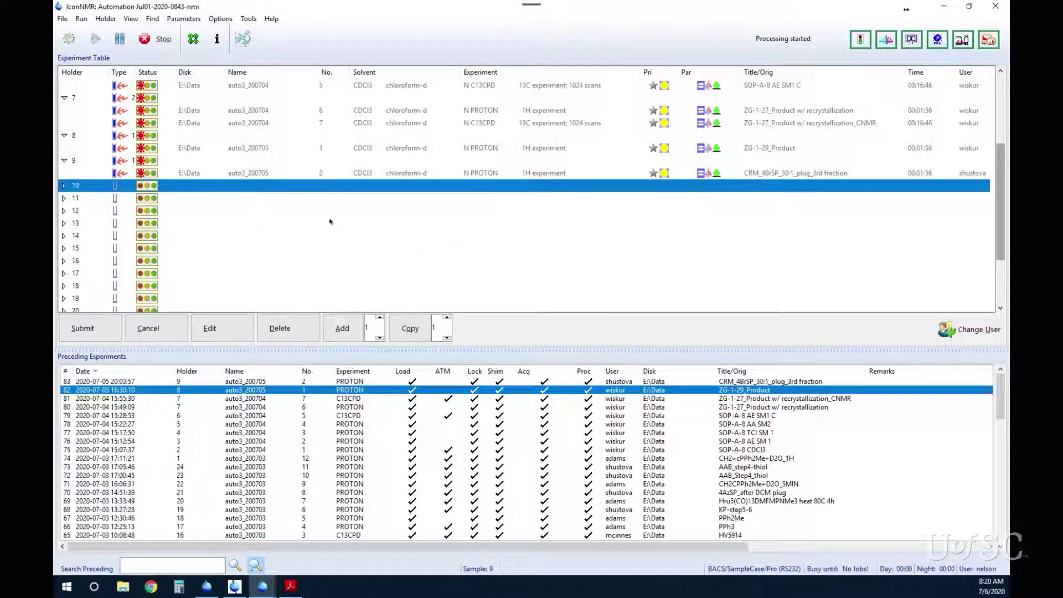
# Select holder 9's 1H entry, then the empty holder 10 row below it.
pyautogui.click(255, 174)
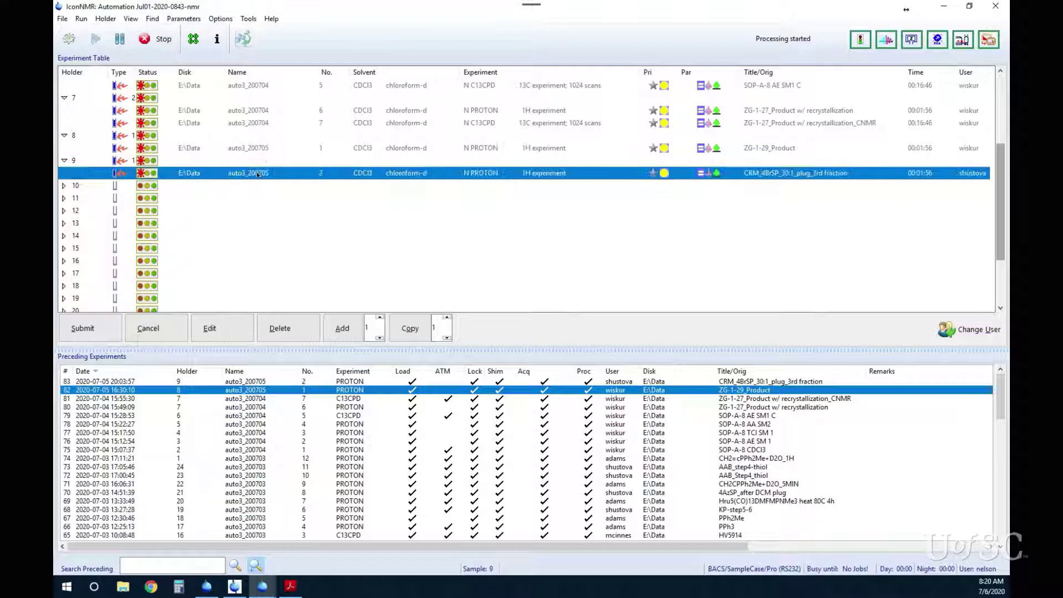
pyautogui.click(252, 185)
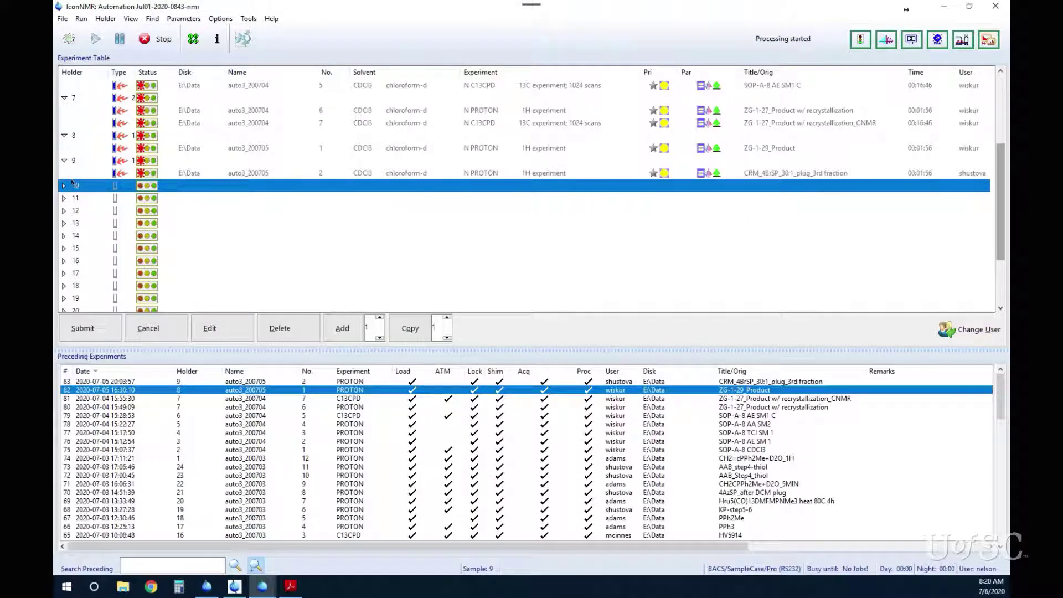
# Add experiment auto3_200706, number 1, on E:\Data to holder 10.
pyautogui.doubleClick(222, 186)
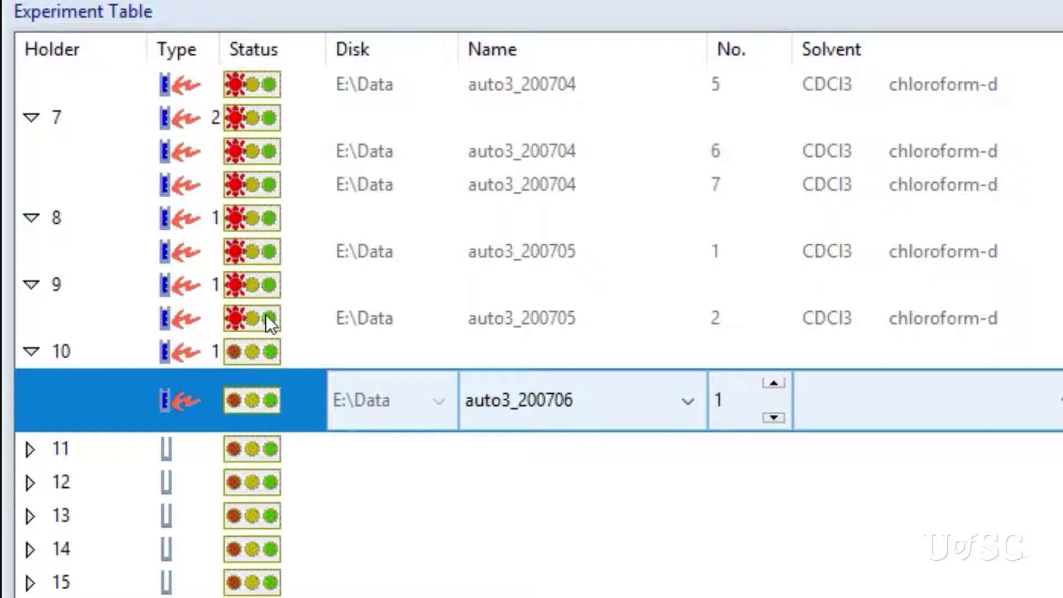
pyautogui.scroll(-1, 285, 388)
pyautogui.scroll(-2, 291, 443)
pyautogui.scroll(1, 291, 443)
pyautogui.scroll(4, 292, 444)
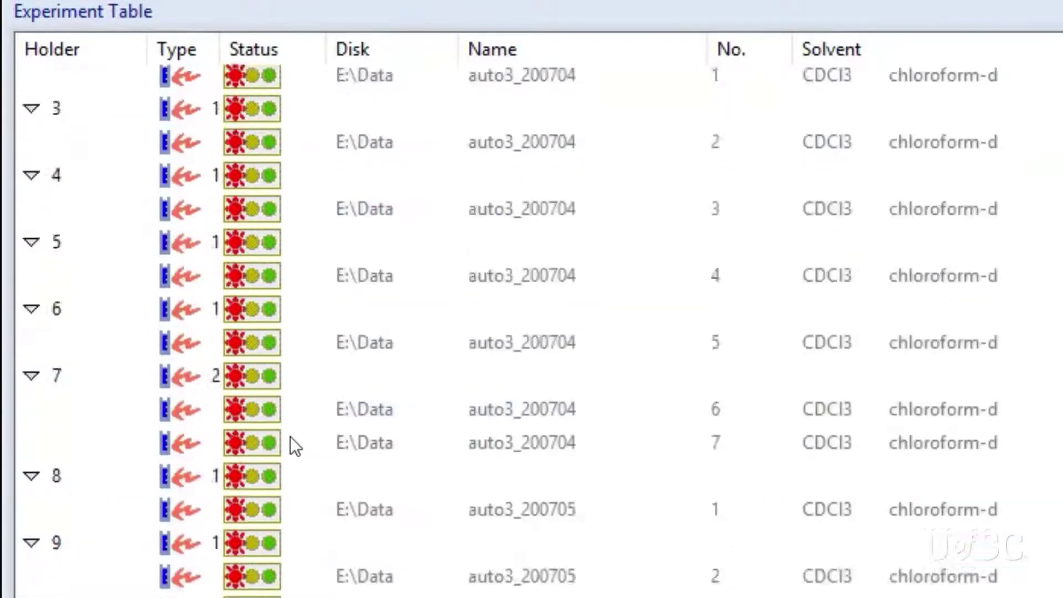
pyautogui.scroll(1, 292, 445)
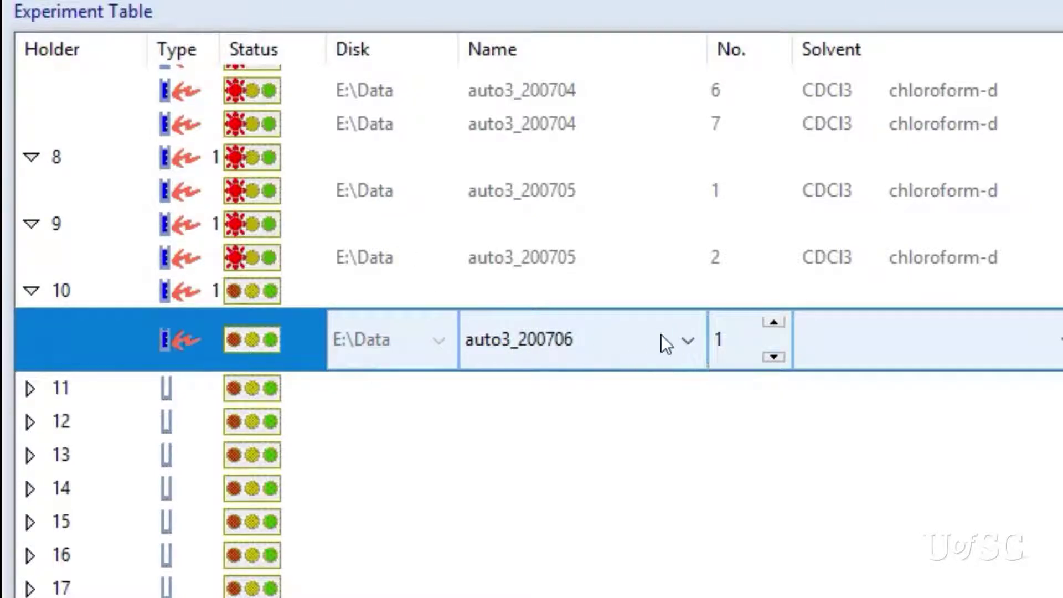
pyautogui.click(626, 328)
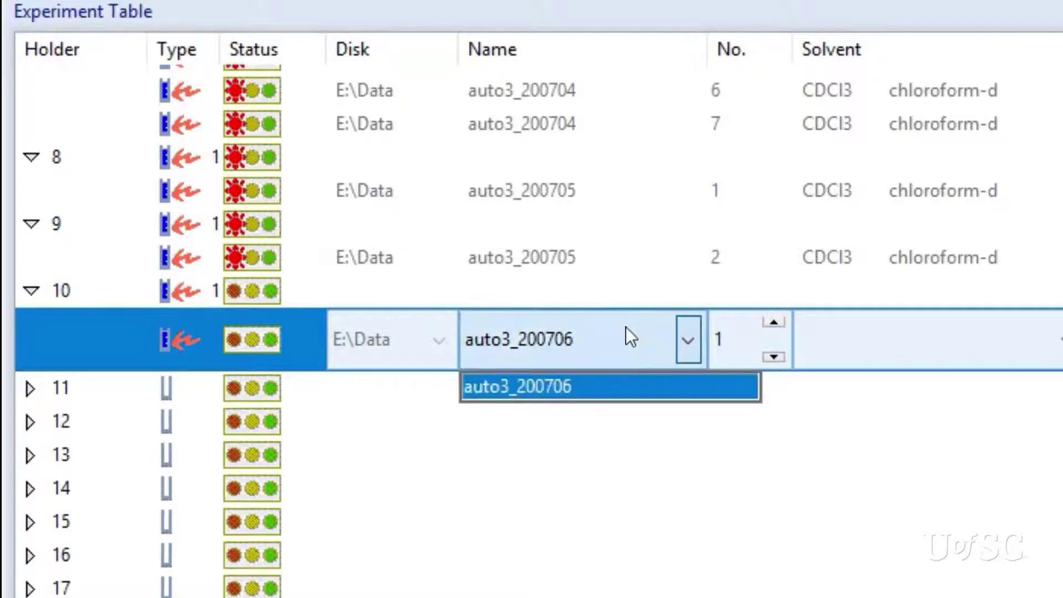
pyautogui.click(626, 327)
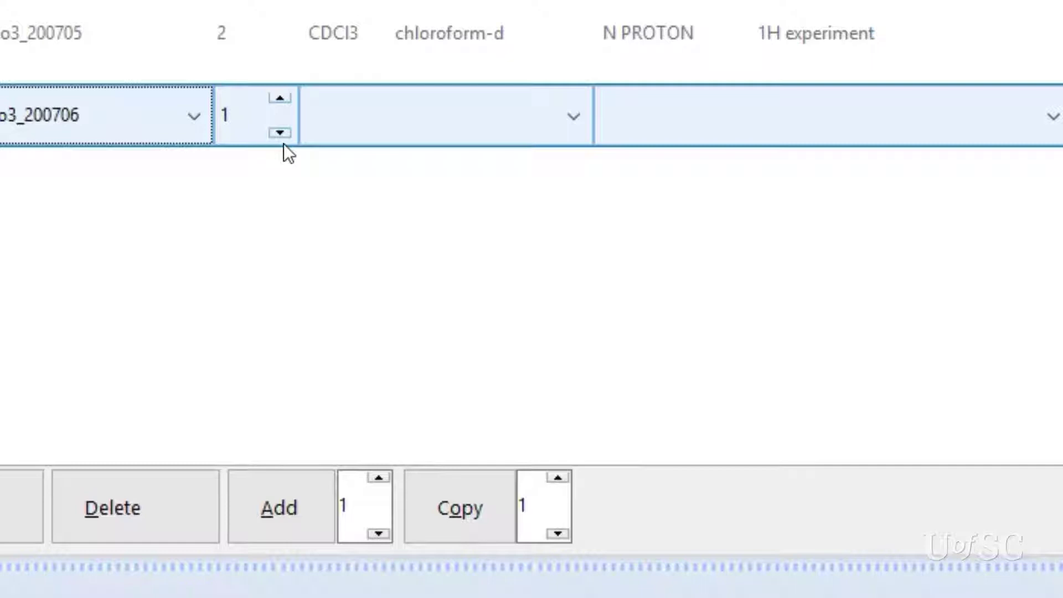
# Choose CDCl3 (chloroform-d) from the Solvent list for holder 10's entry.
pyautogui.click(550, 118)
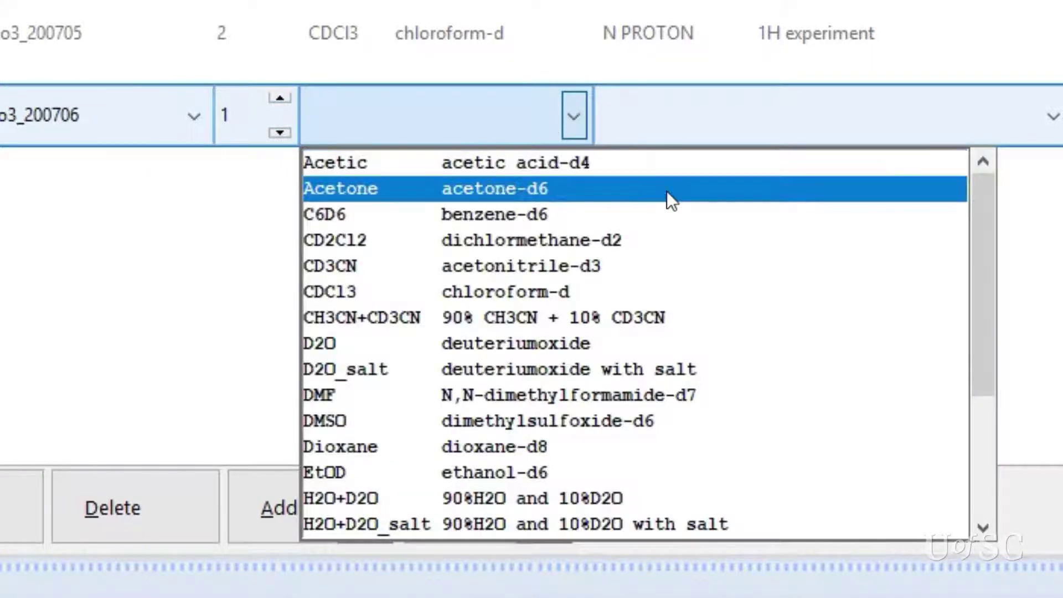
pyautogui.scroll(-1, 740, 266)
pyautogui.scroll(-2, 752, 283)
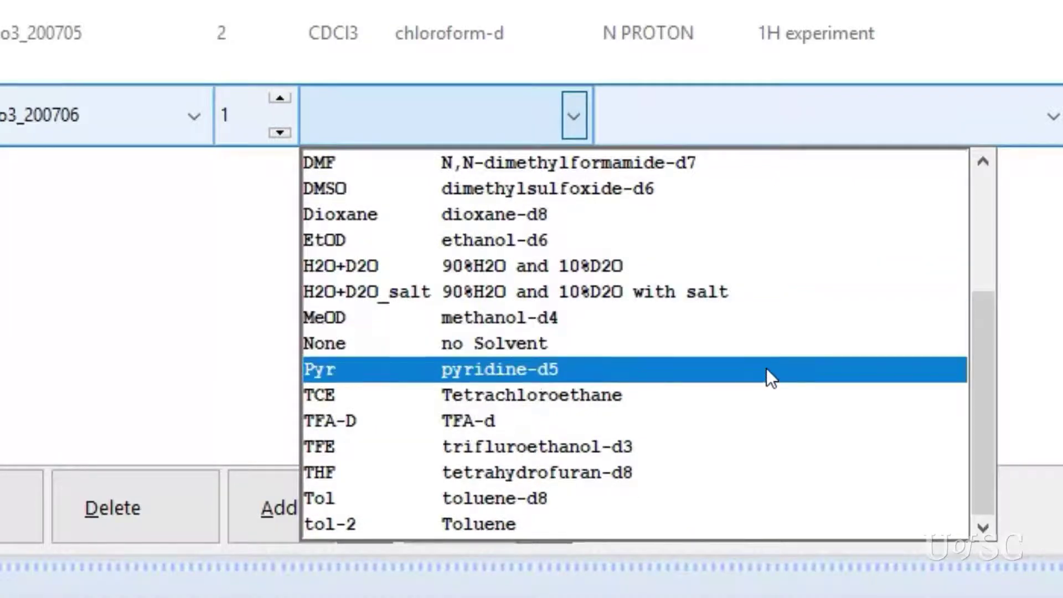
pyautogui.scroll(3, 767, 367)
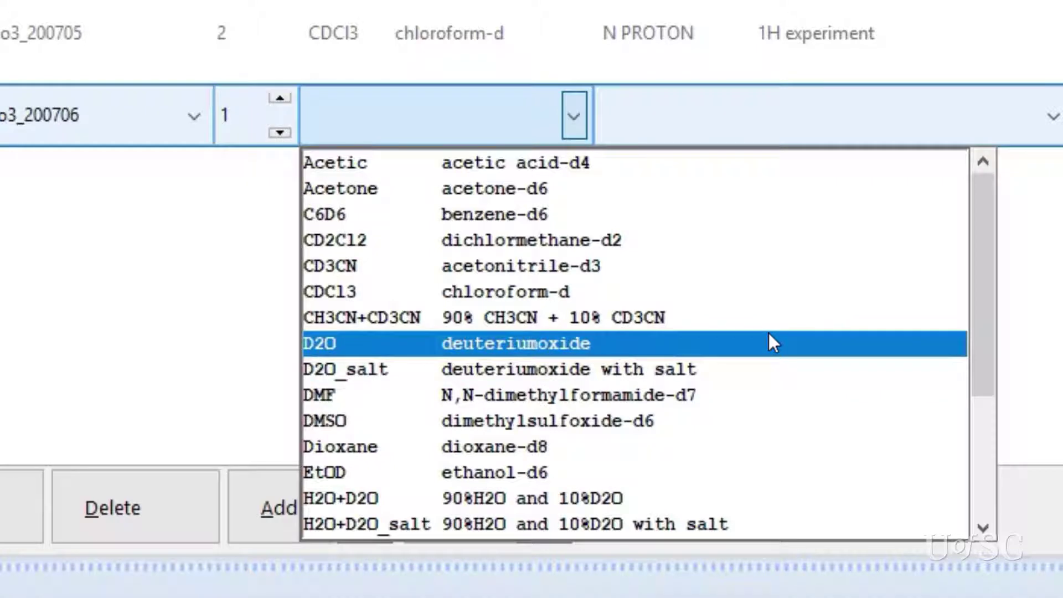
pyautogui.scroll(-1, 768, 341)
pyautogui.scroll(-1, 769, 341)
pyautogui.scroll(-1, 772, 355)
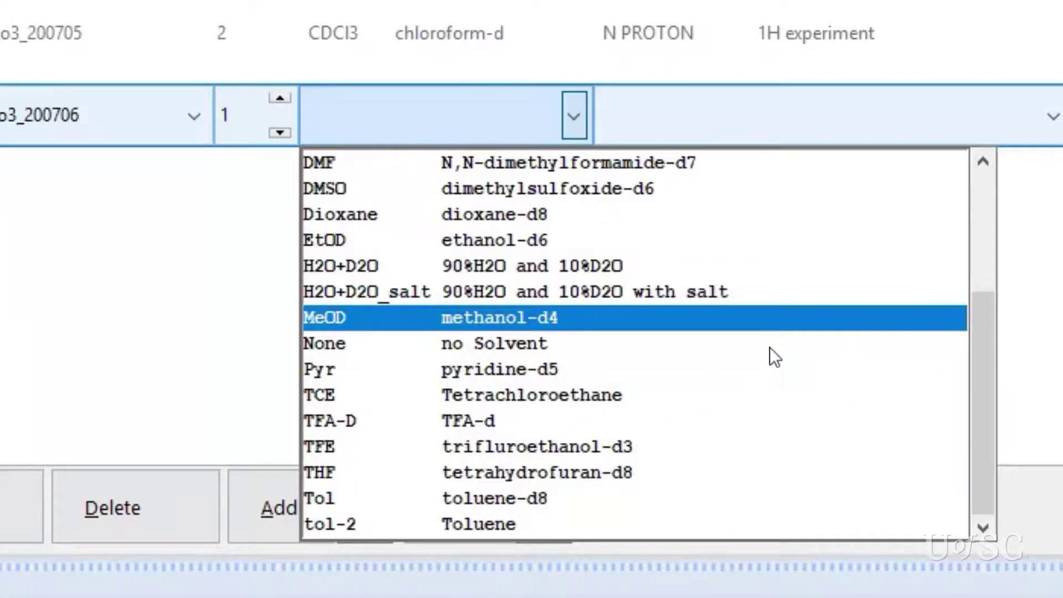
pyautogui.scroll(3, 771, 348)
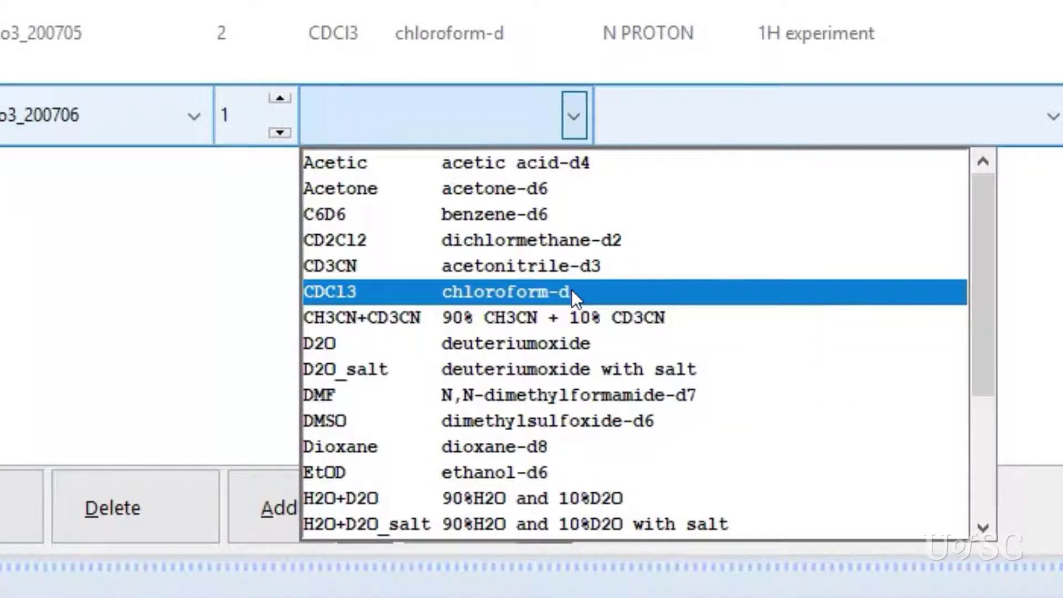
pyautogui.click(549, 288)
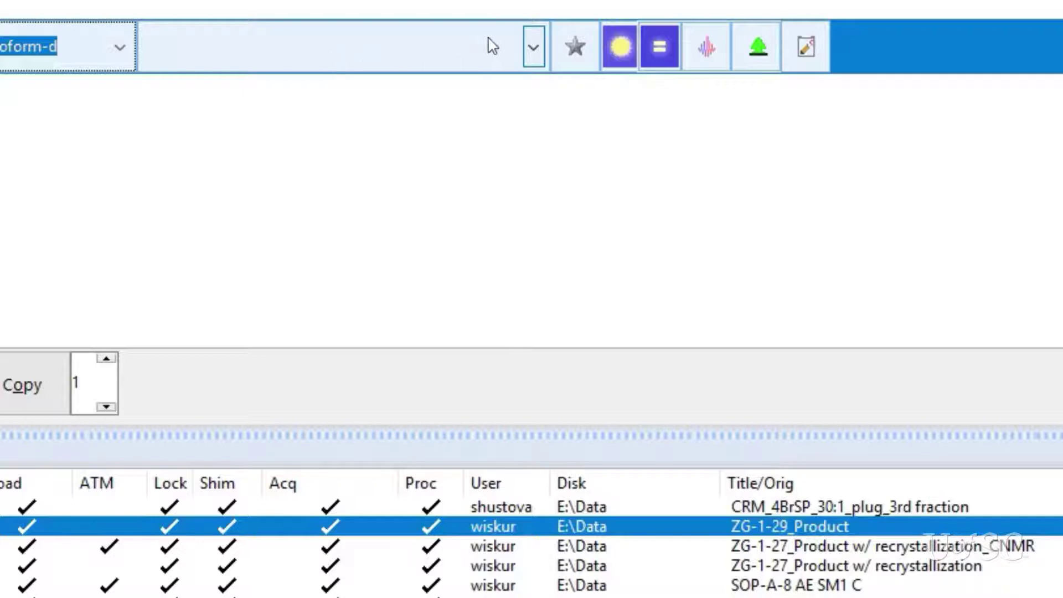
# Pick N PROTON 1H from the Experiment list for holder 10's entry.
pyautogui.click(534, 50)
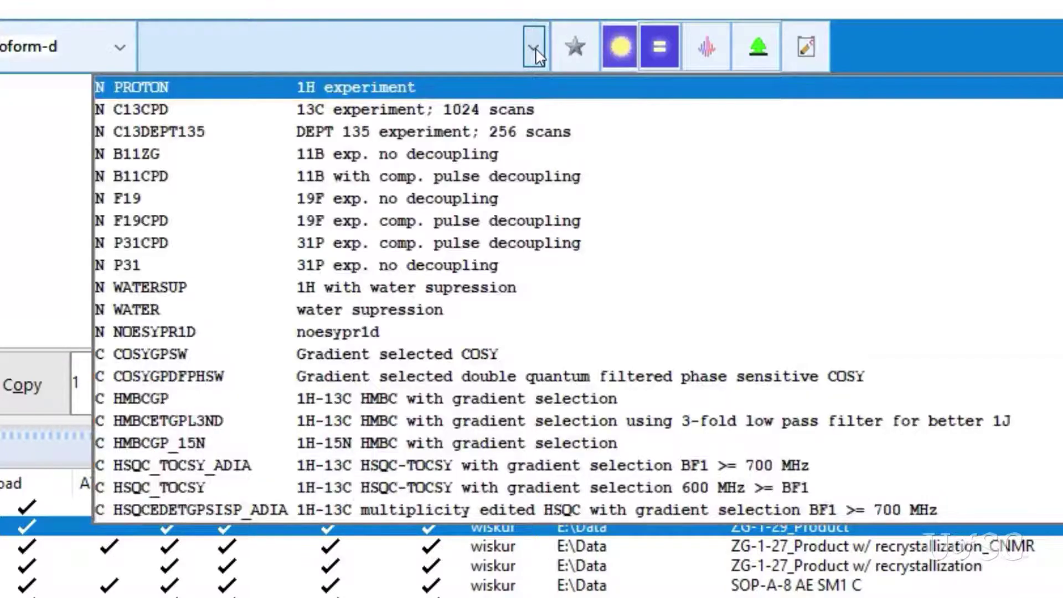
pyautogui.scroll(-1, 614, 231)
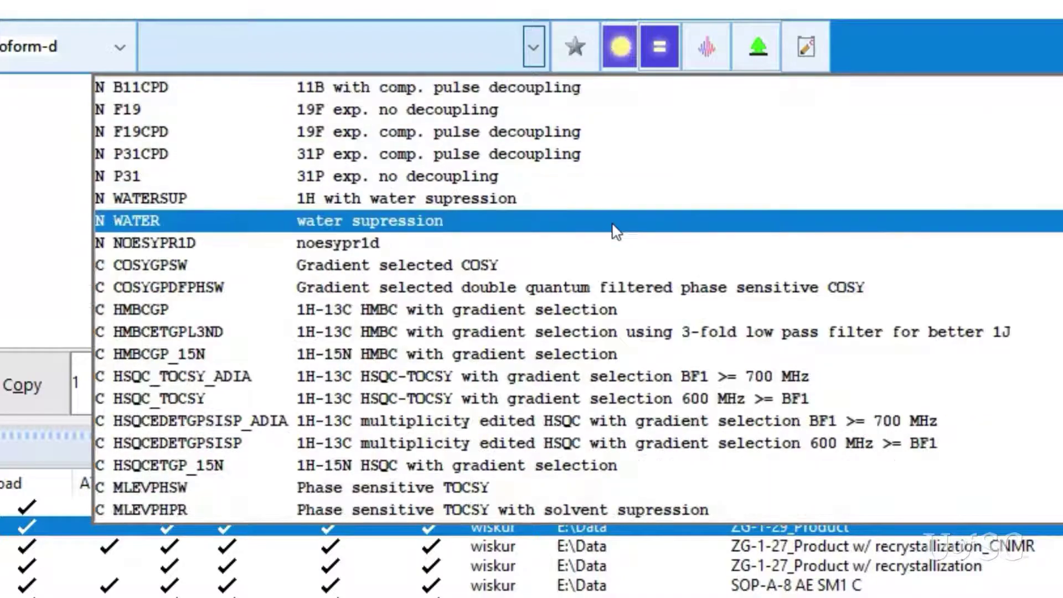
pyautogui.scroll(-1, 614, 231)
pyautogui.scroll(-1, 615, 231)
pyautogui.scroll(-1, 615, 231)
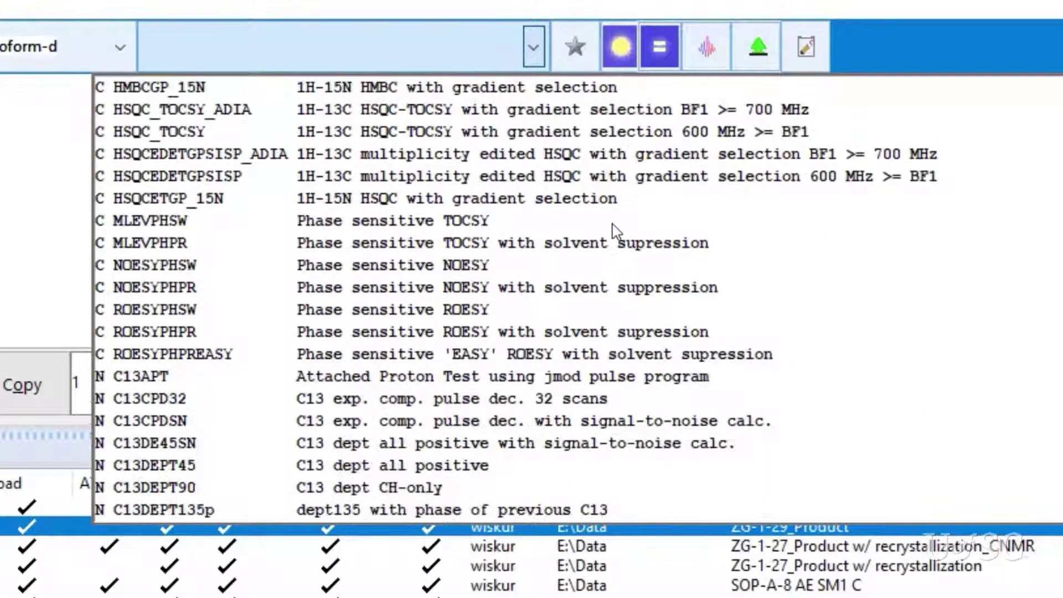
pyautogui.scroll(-2, 615, 231)
pyautogui.scroll(-1, 615, 231)
pyautogui.scroll(-2, 615, 231)
pyautogui.scroll(-1, 614, 230)
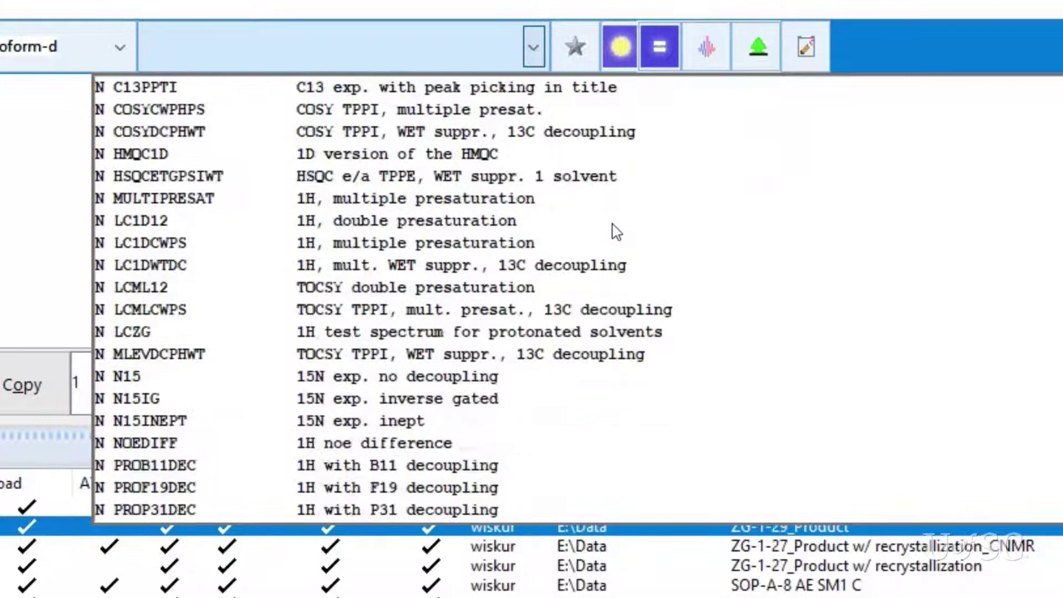
pyautogui.scroll(-2, 615, 230)
pyautogui.scroll(-1, 615, 232)
pyautogui.scroll(-3, 614, 231)
pyautogui.scroll(-1, 616, 231)
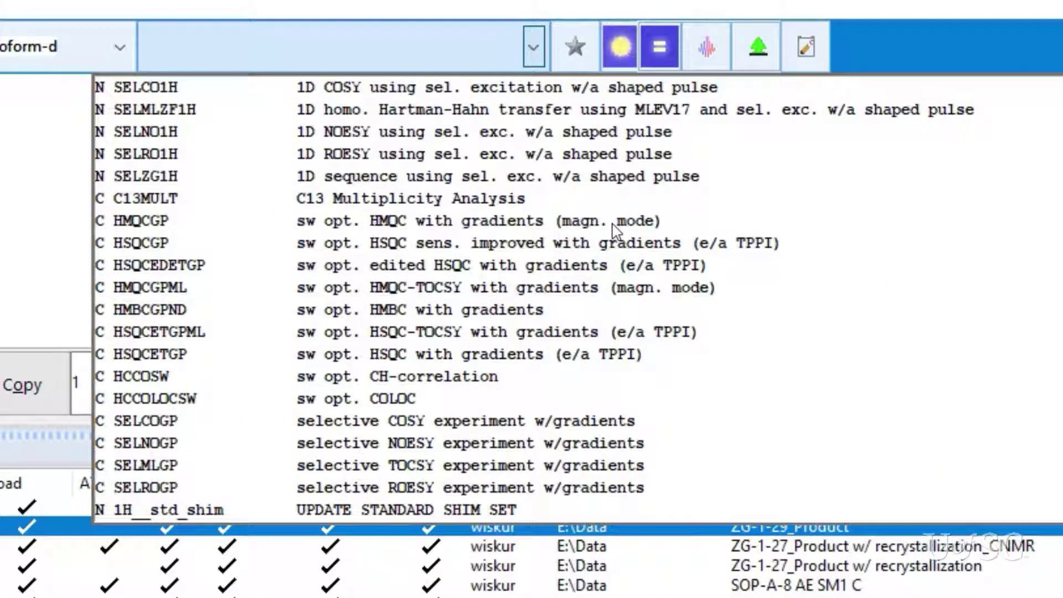
pyautogui.scroll(1, 619, 253)
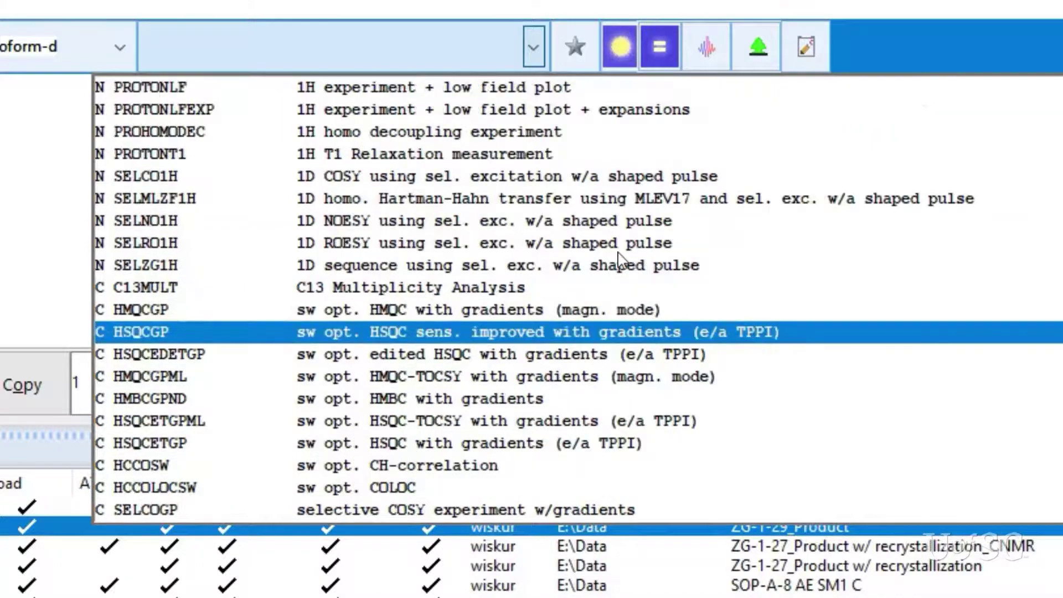
pyautogui.scroll(3, 617, 260)
pyautogui.scroll(3, 620, 256)
pyautogui.scroll(3, 622, 254)
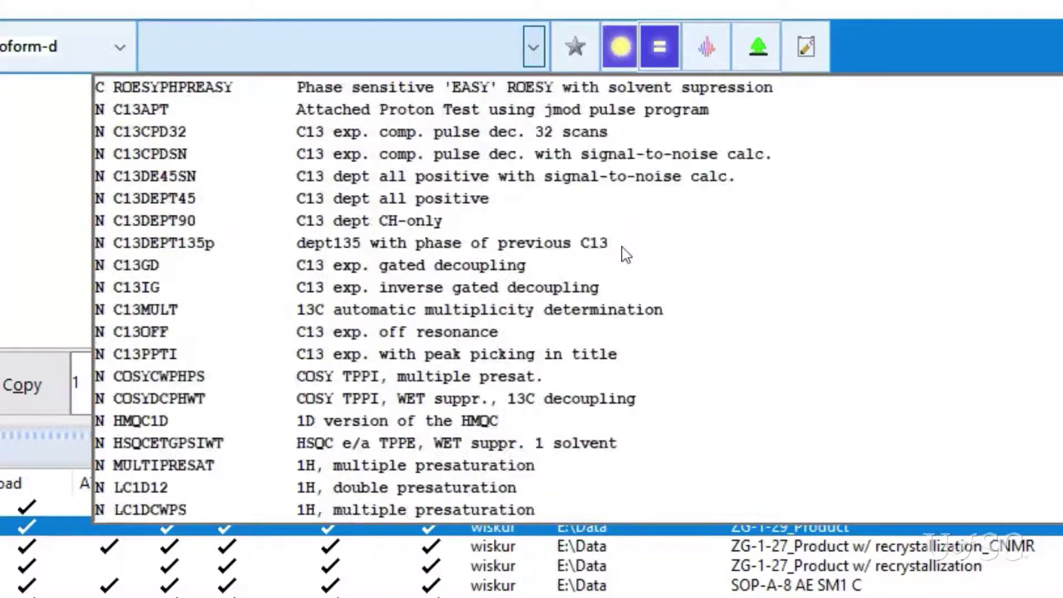
pyautogui.scroll(1, 625, 255)
pyautogui.scroll(3, 625, 254)
pyautogui.scroll(5, 624, 255)
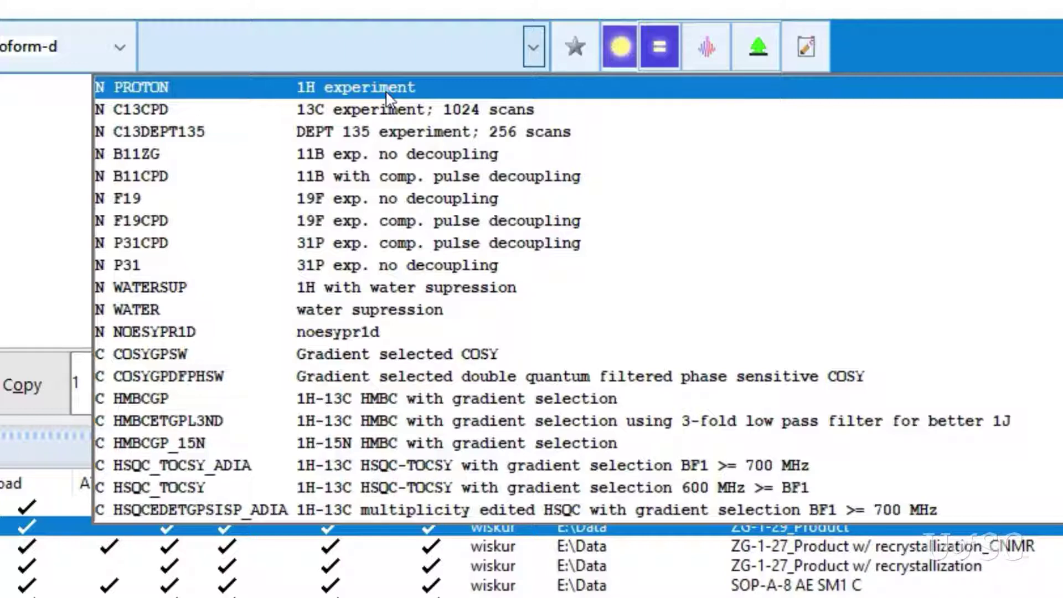
pyautogui.click(387, 96)
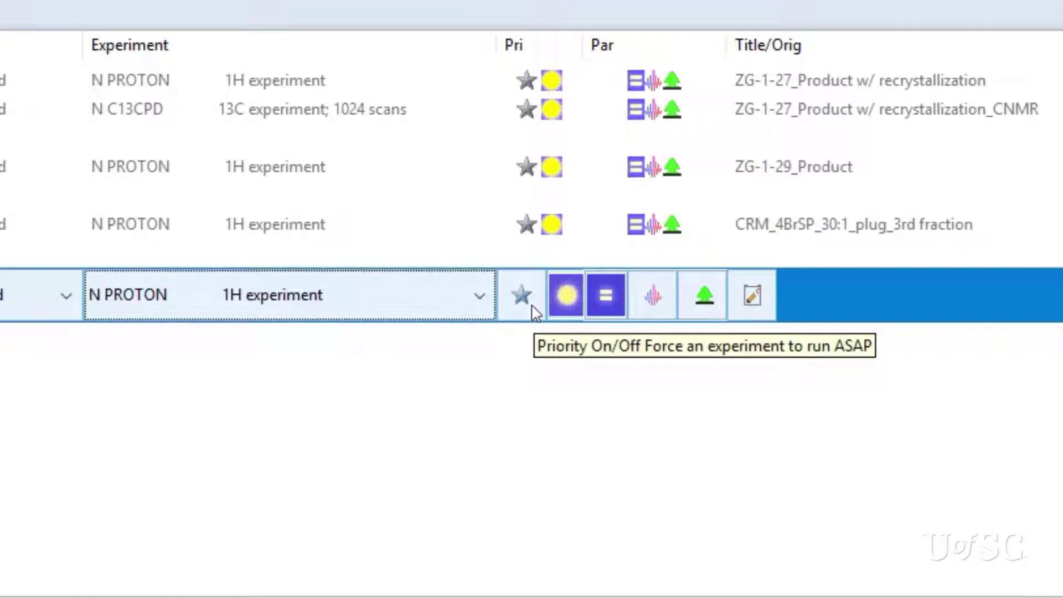
# Toggle the Pri star on the new PROTON row so priority ends off.
pyautogui.click(522, 296)
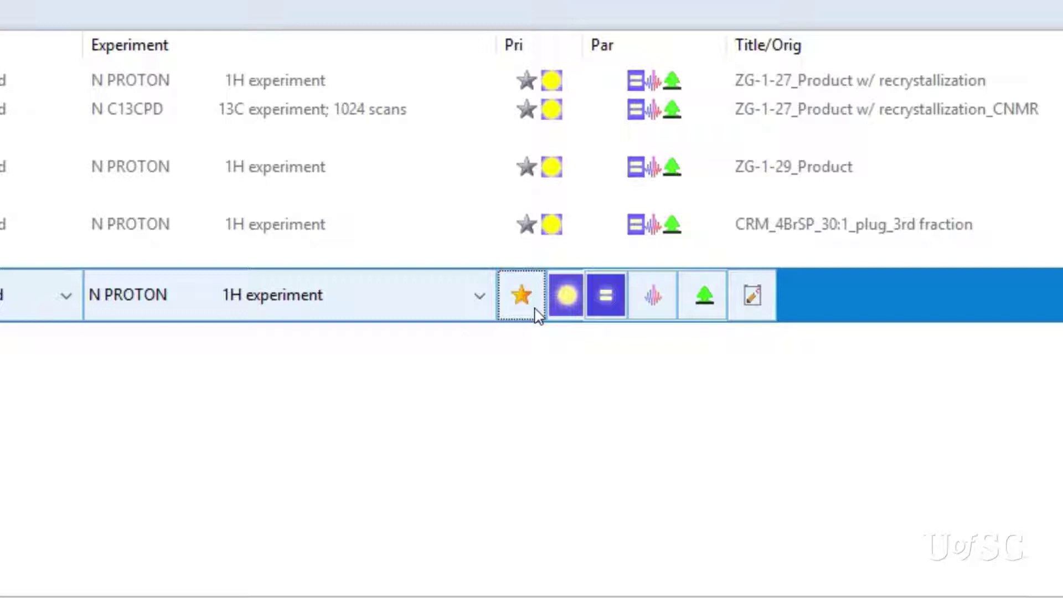
pyautogui.click(536, 313)
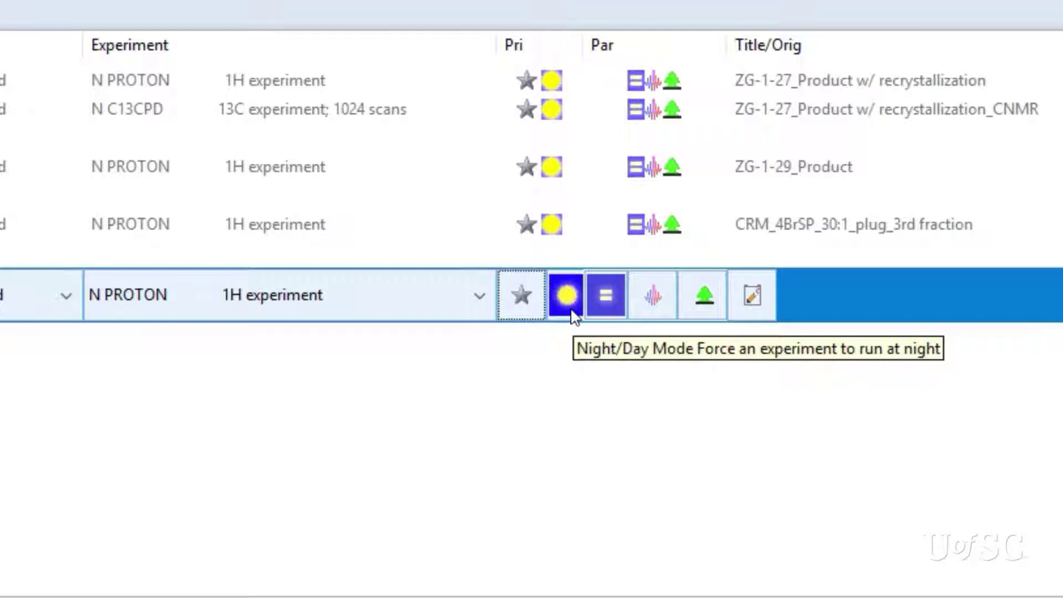
pyautogui.click(566, 297)
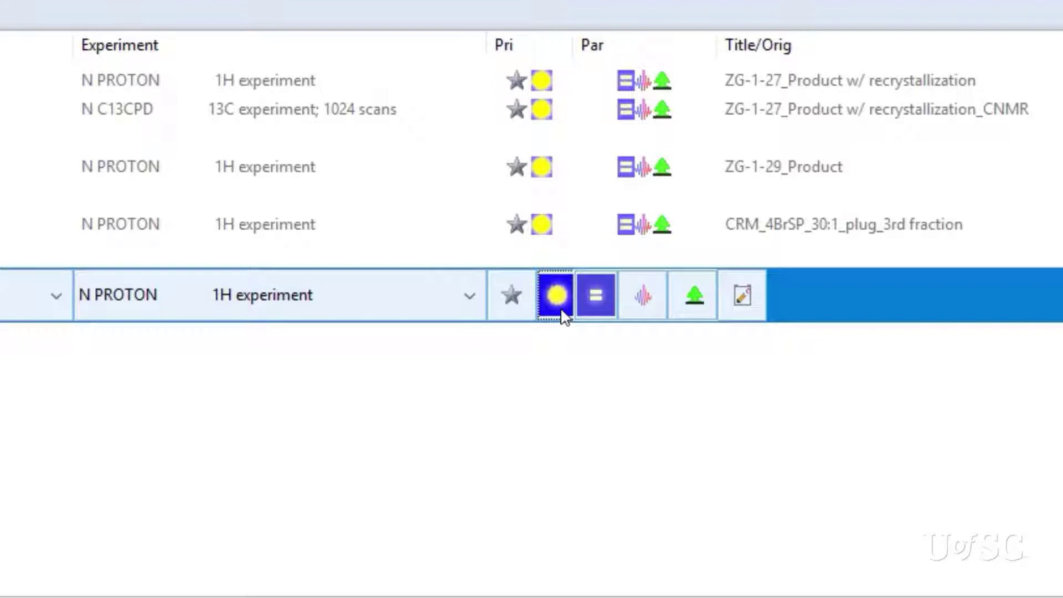
pyautogui.click(562, 316)
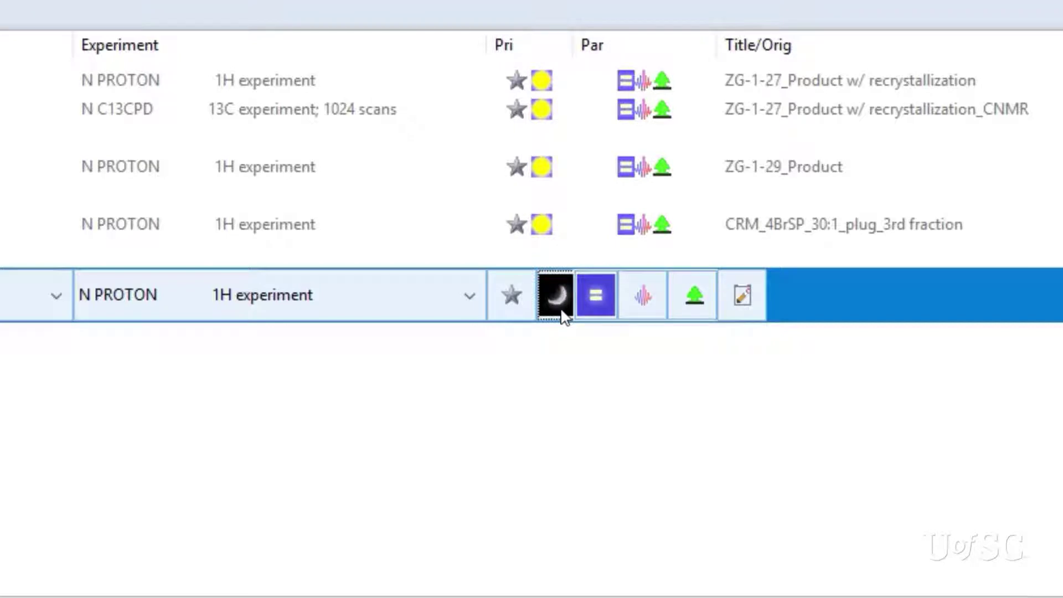
pyautogui.click(562, 316)
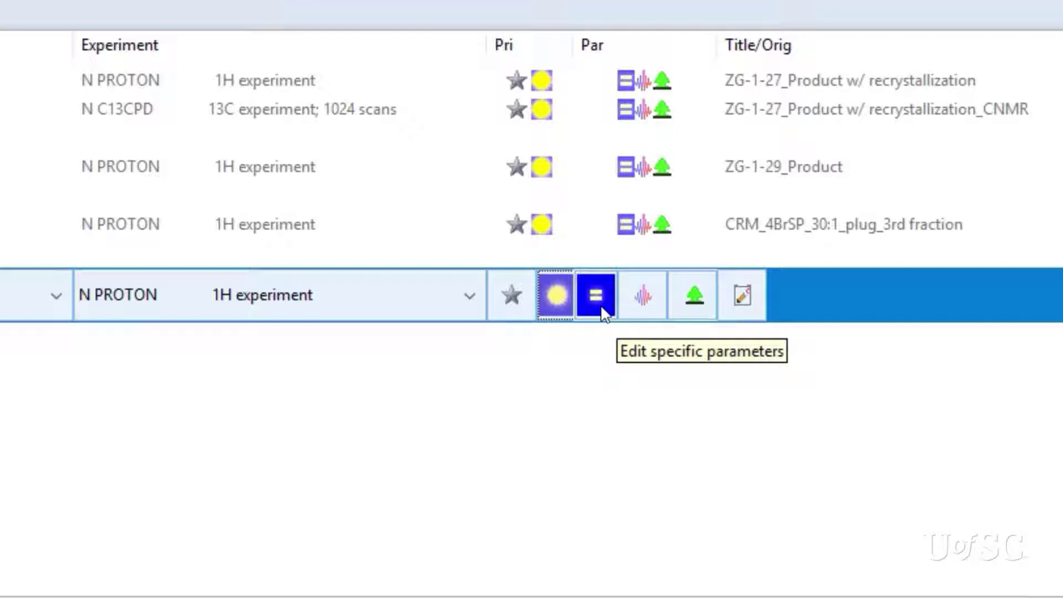
# Show holder 10's proton parameters: D1 1 s, 16 scans, O1P 6.175 ppm, SW 20.0249 ppm.
pyautogui.click(604, 311)
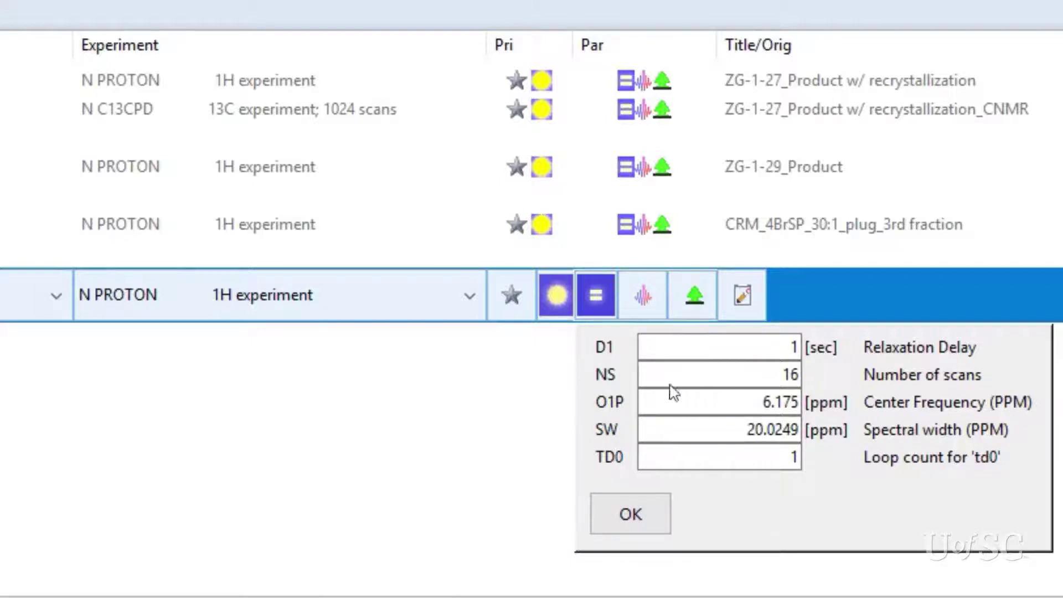
pyautogui.click(645, 378)
pyautogui.click(799, 381)
# Accept the parameters with OK, then toggle printing twice to restore it.
pyautogui.click(648, 516)
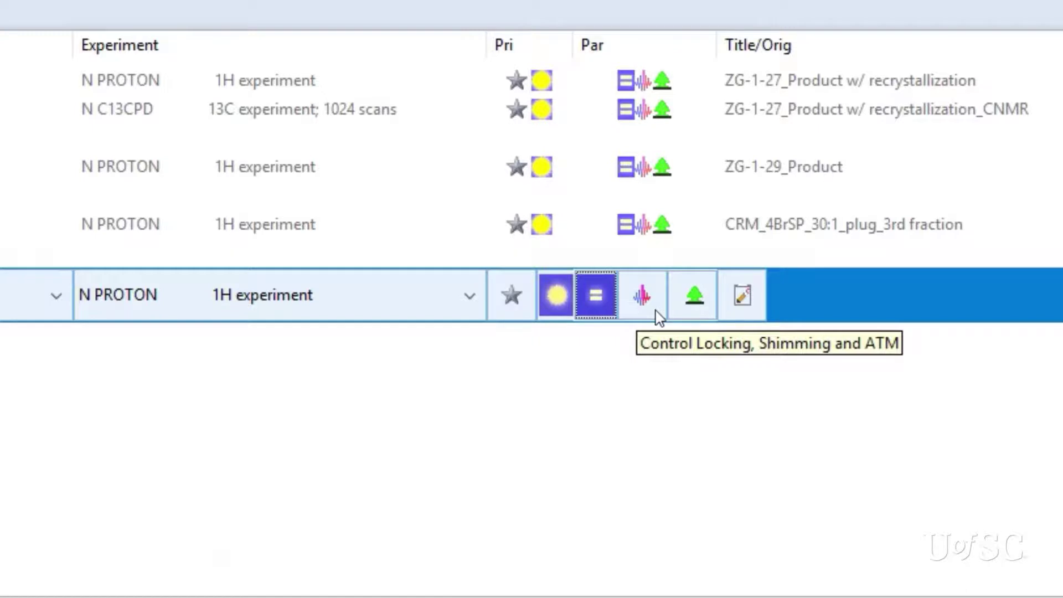
pyautogui.click(658, 314)
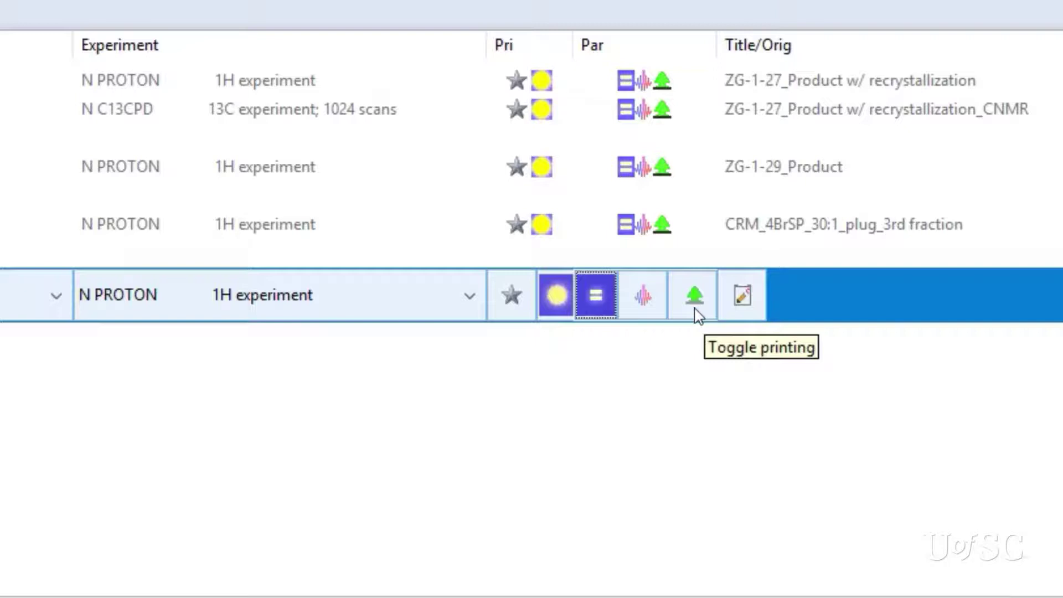
pyautogui.click(695, 298)
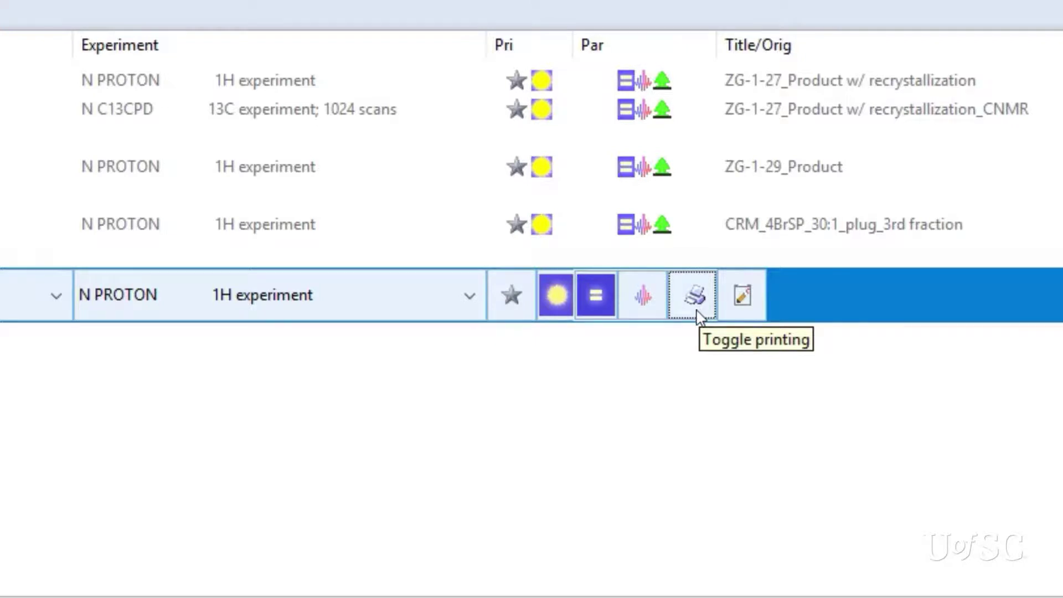
pyautogui.click(698, 316)
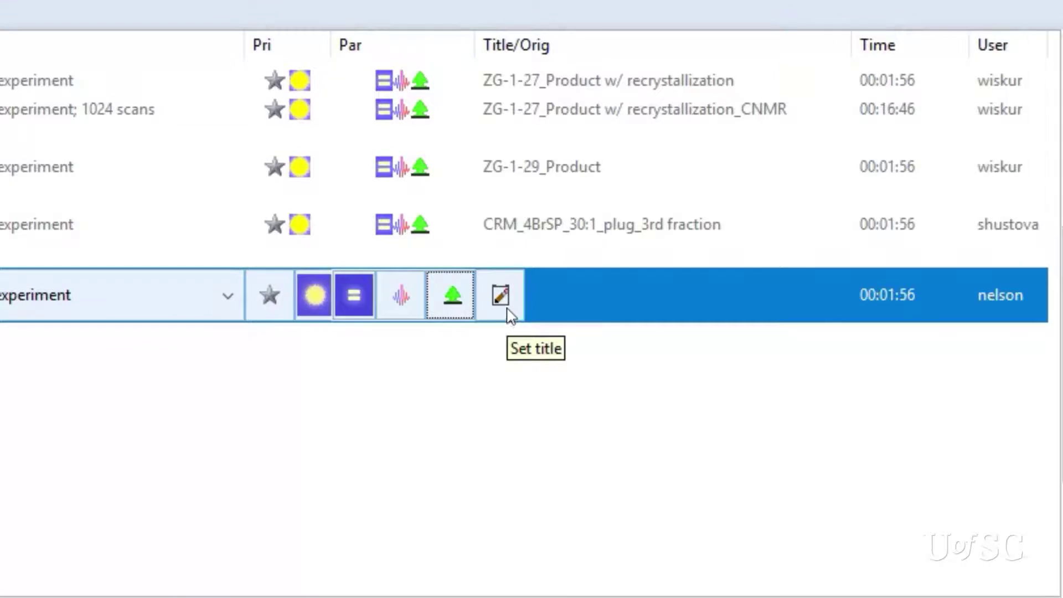
# Enter the title 'Sample 1' with 'CDCl3' on its own second line.
pyautogui.click(502, 296)
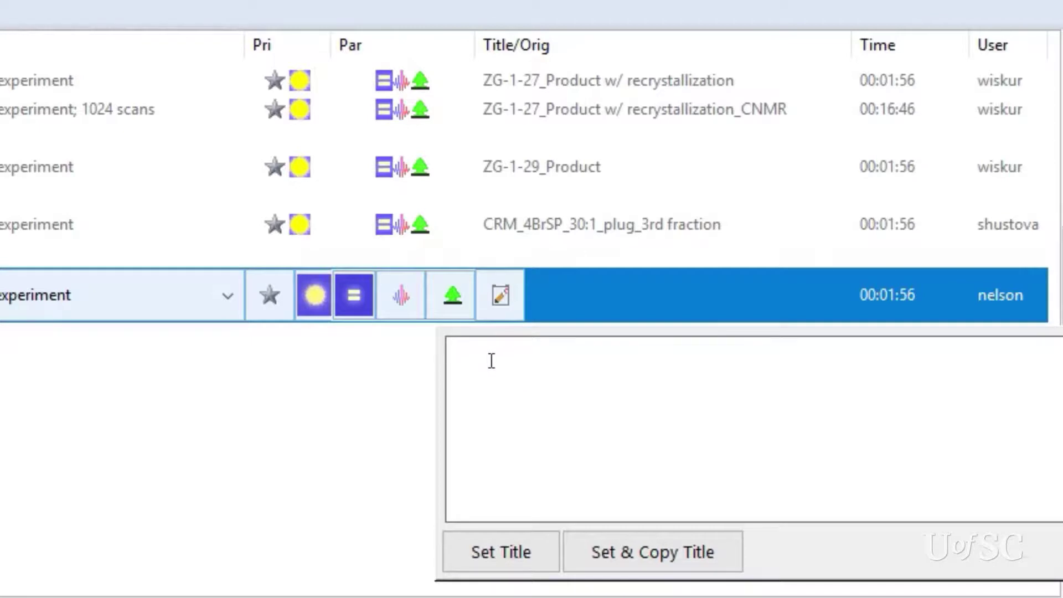
pyautogui.write('Sa')
pyautogui.write('mple 1  ')
pyautogui.write('C')
pyautogui.write('DCl3')
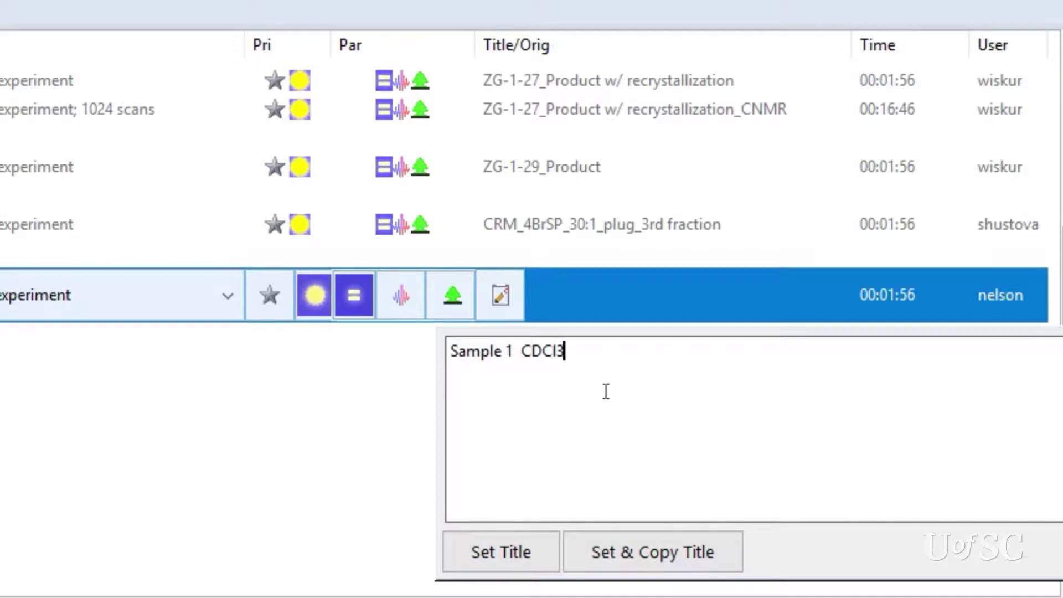
pyautogui.click(518, 352)
pyautogui.press('Return')
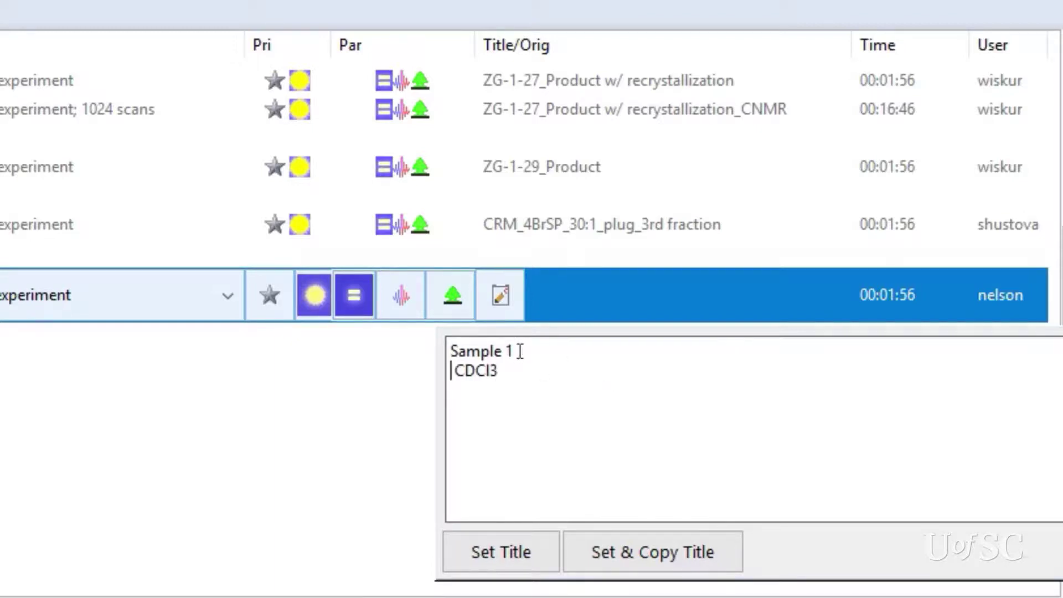
pyautogui.press('Delete')
# Apply the 'Sample 1 CDCl3' title to holder 10's N PROTON entry.
pyautogui.click(501, 552)
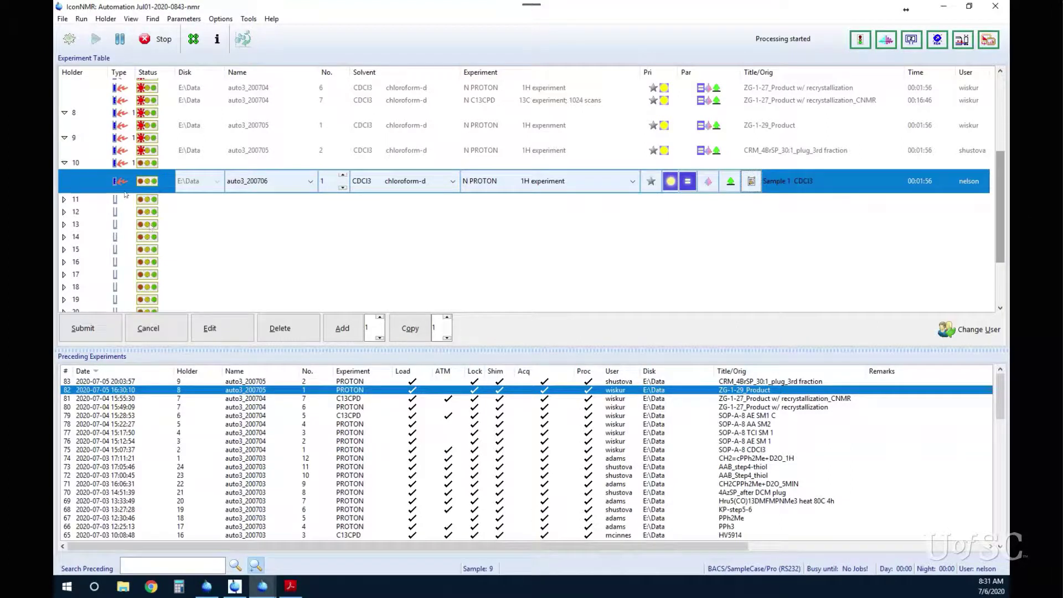
# Submit holder 10's auto3_200706 PROTON experiment titled Sample 1 CDCl3.
pyautogui.click(107, 164)
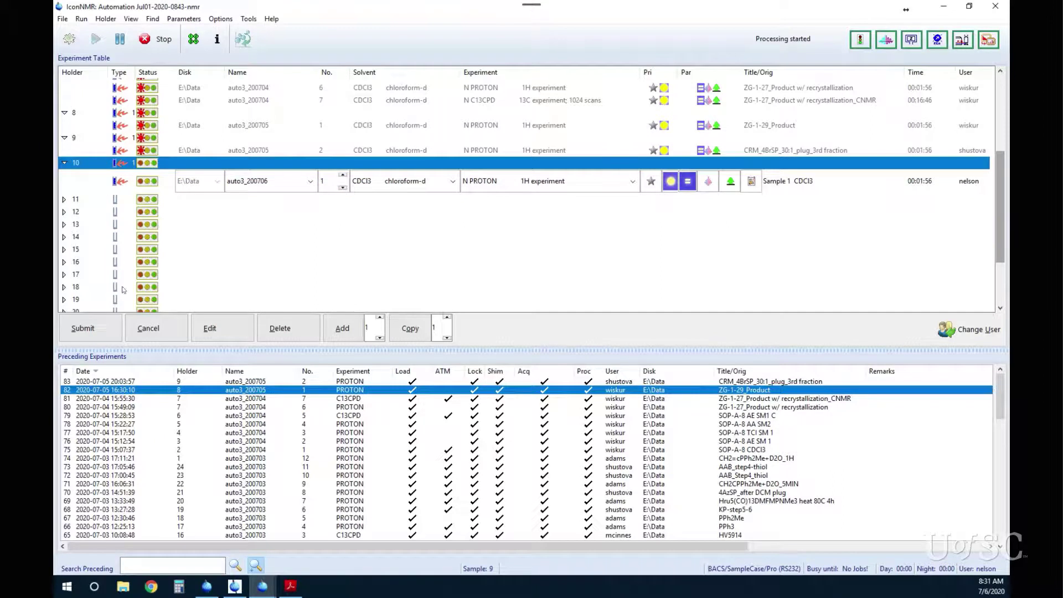
pyautogui.click(83, 328)
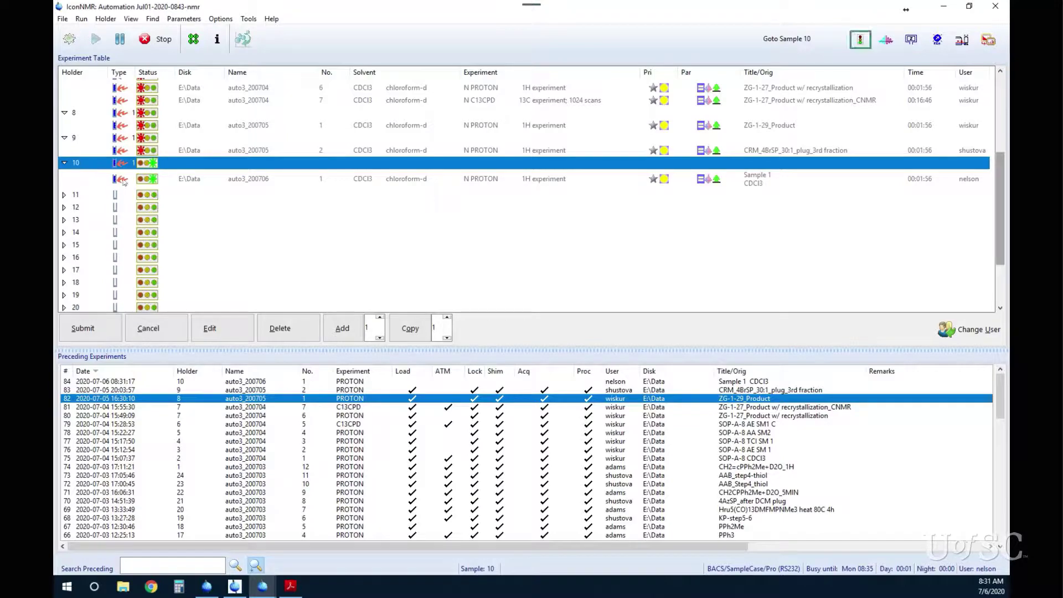
# Add experiments 2 and 3 to holder 10, each with CDCl3 and title Sample 1 CDCl3.
pyautogui.click(126, 182)
pyautogui.click(132, 164)
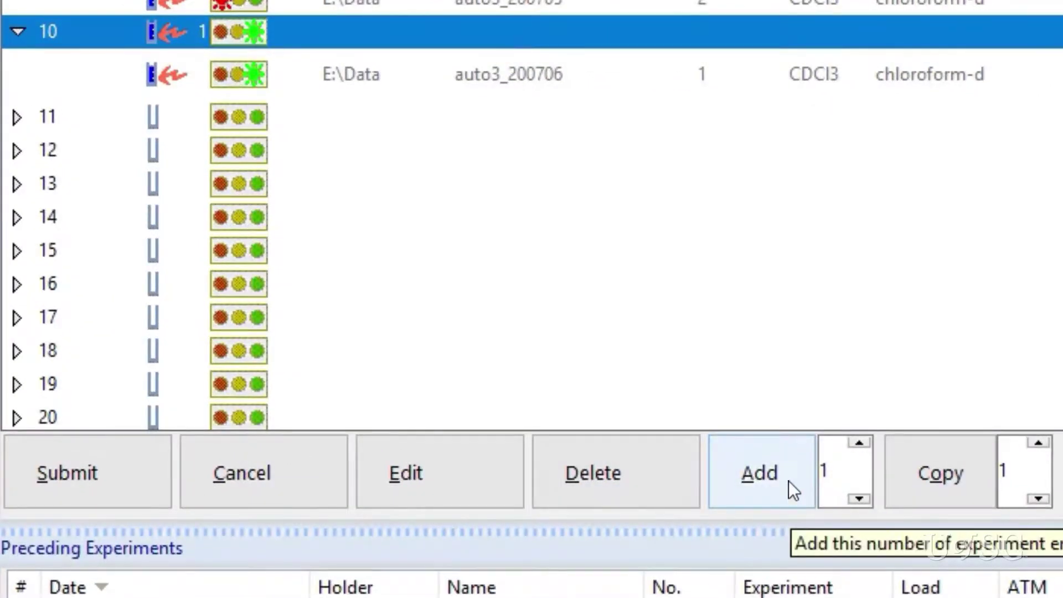
pyautogui.click(788, 481)
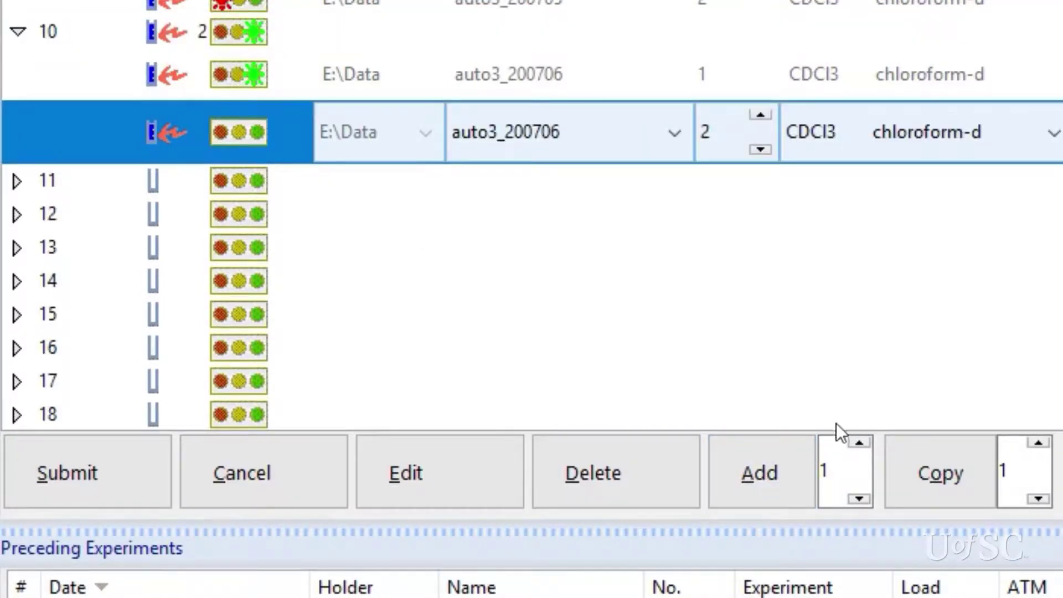
pyautogui.click(856, 441)
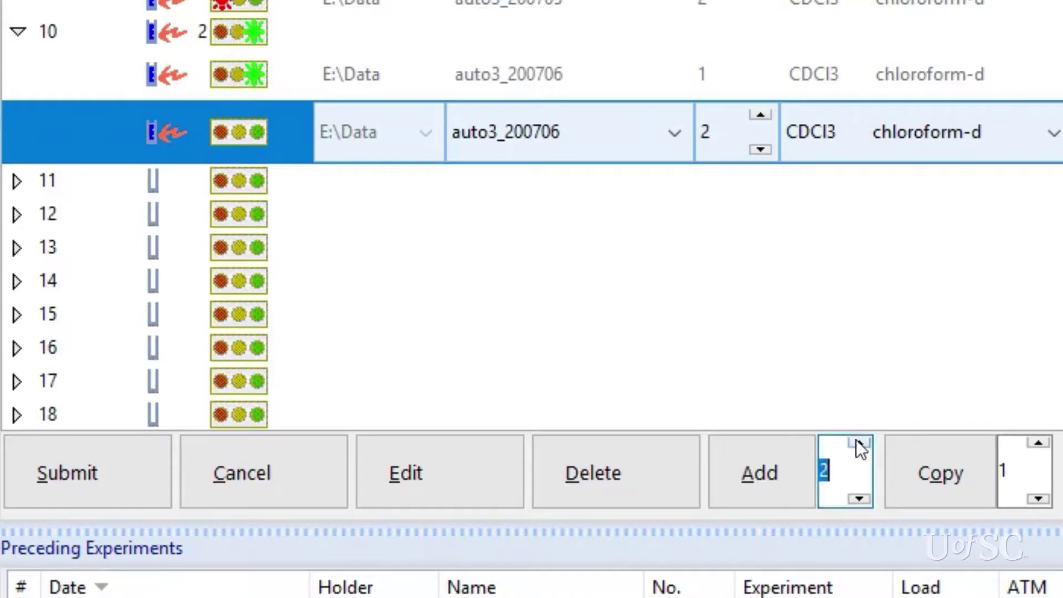
pyautogui.click(858, 497)
pyautogui.rightClick(263, 128)
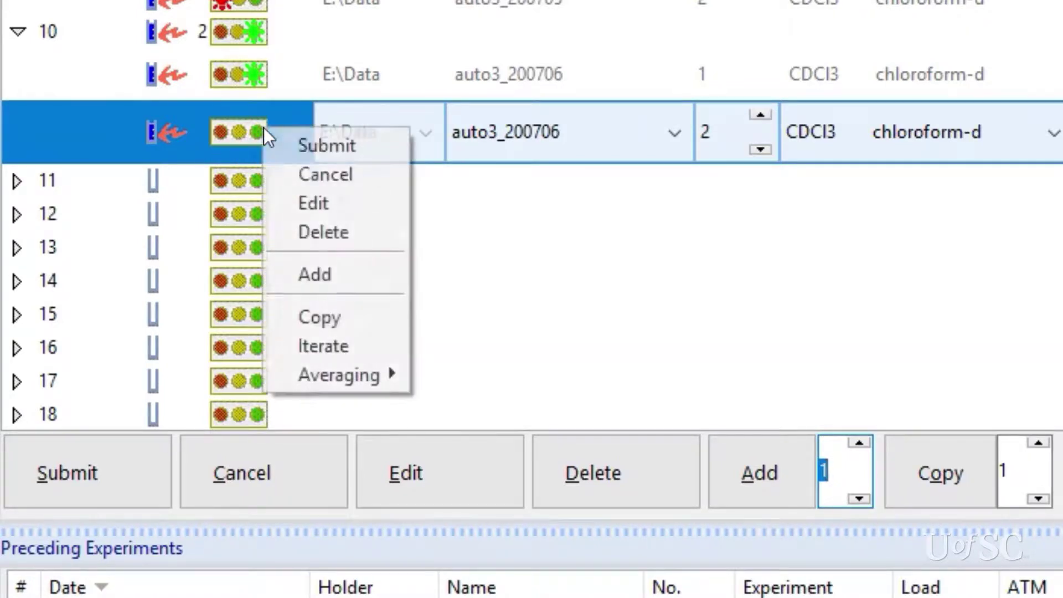
pyautogui.click(318, 277)
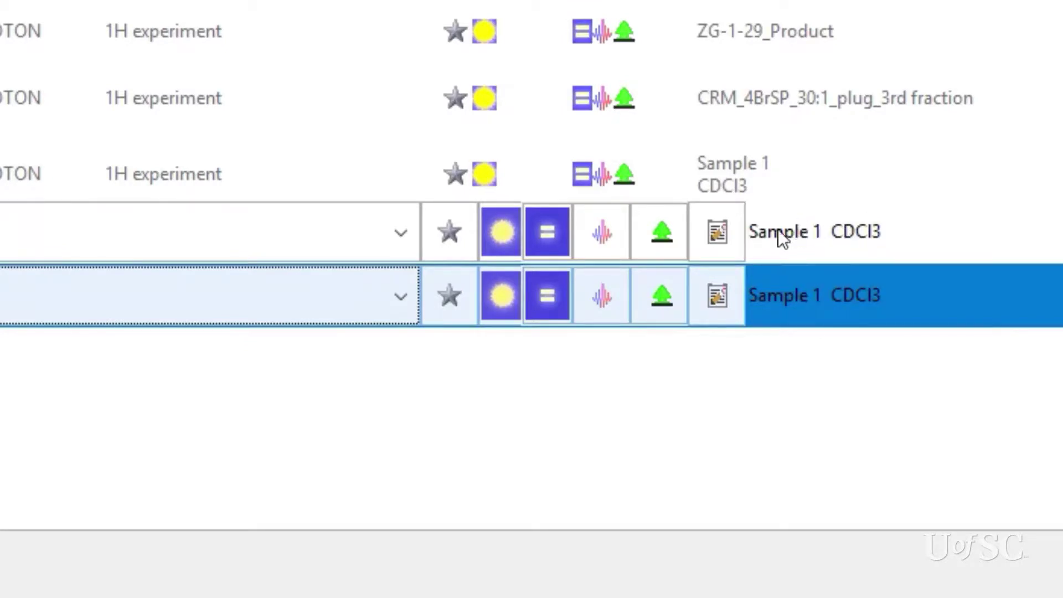
# Add a 'Carbon' line to experiment 2's title so it reads Sample 1, CDCl3, Carbon.
pyautogui.click(715, 233)
pyautogui.click(713, 232)
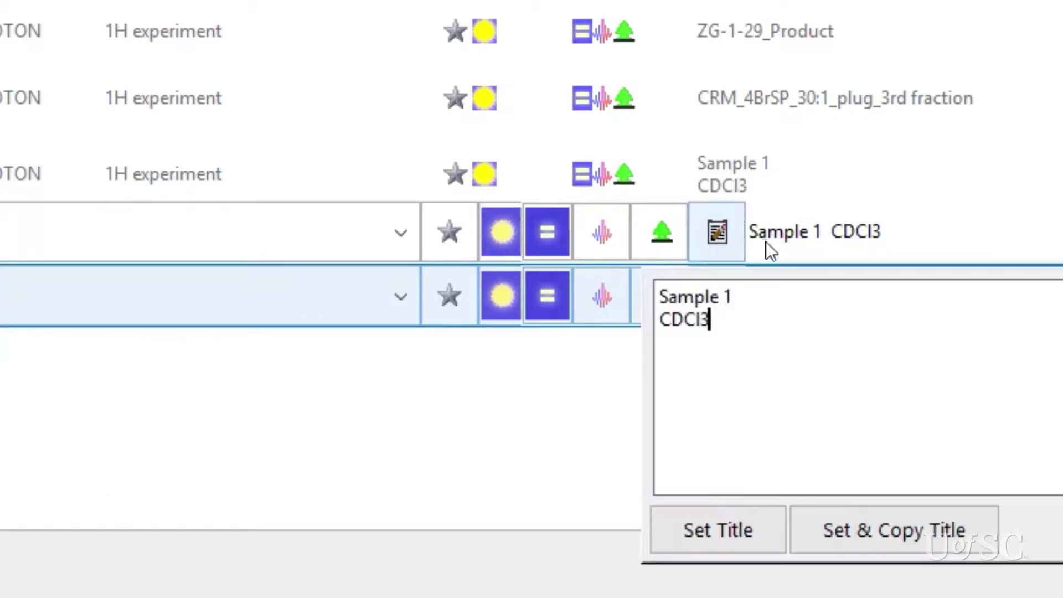
pyautogui.press('Return')
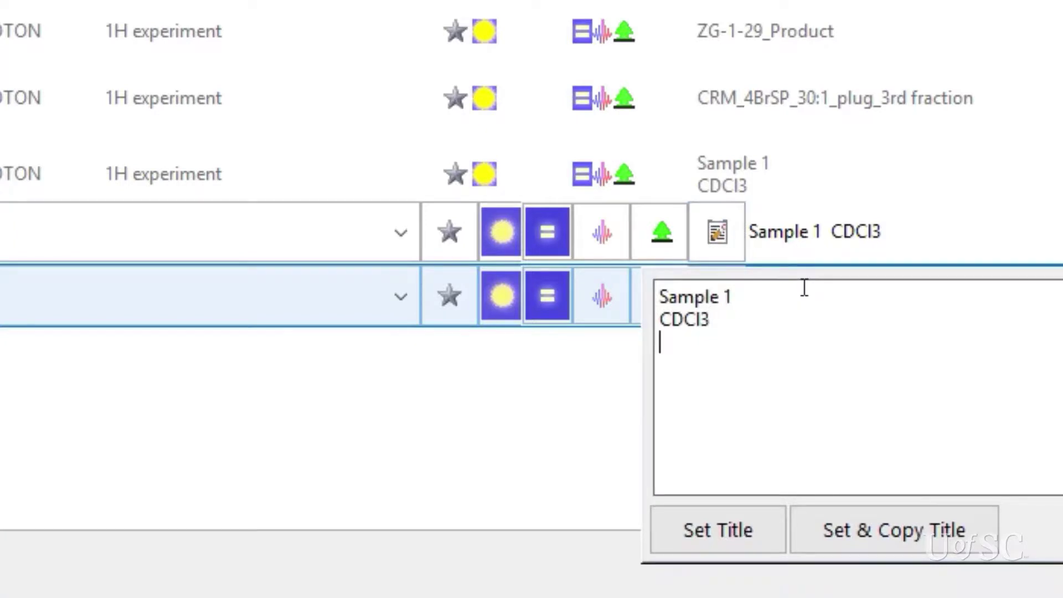
pyautogui.write('Car')
pyautogui.write('bon')
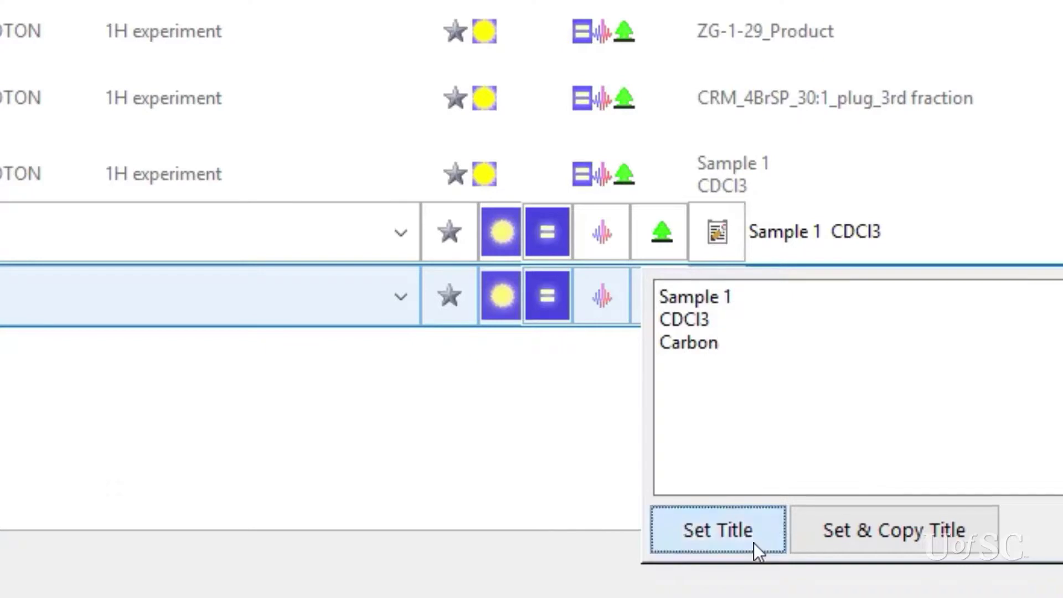
pyautogui.click(753, 543)
pyautogui.click(665, 229)
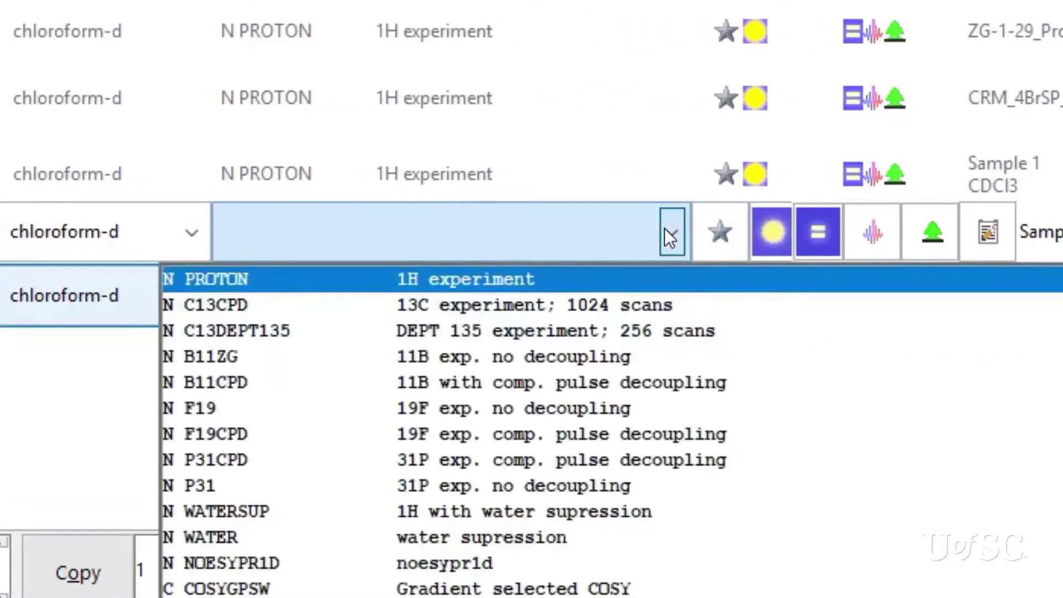
# Set experiment 2 to N C13CPD and experiment 3 to N P31.
pyautogui.click(659, 313)
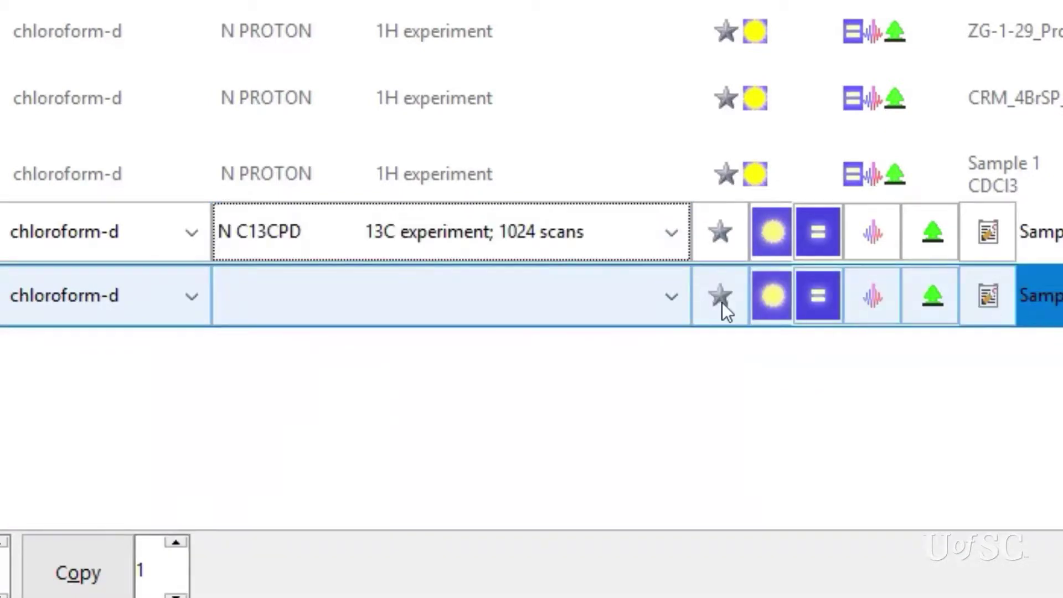
pyautogui.click(673, 297)
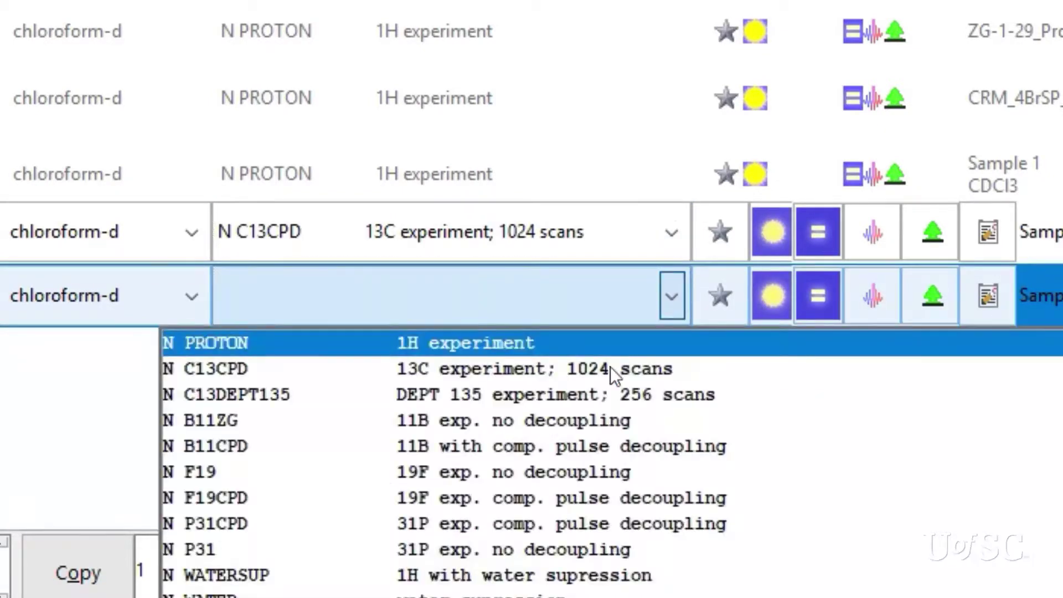
pyautogui.click(530, 552)
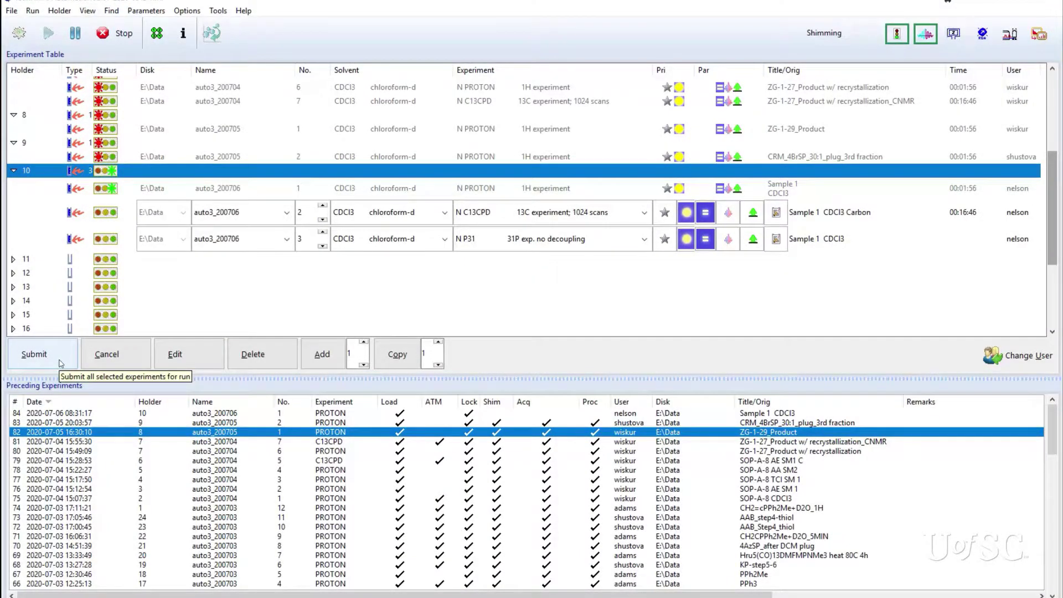
# Submit holder 10's C13CPD and P31 experiments from its context menu.
pyautogui.rightClick(105, 176)
pyautogui.click(117, 183)
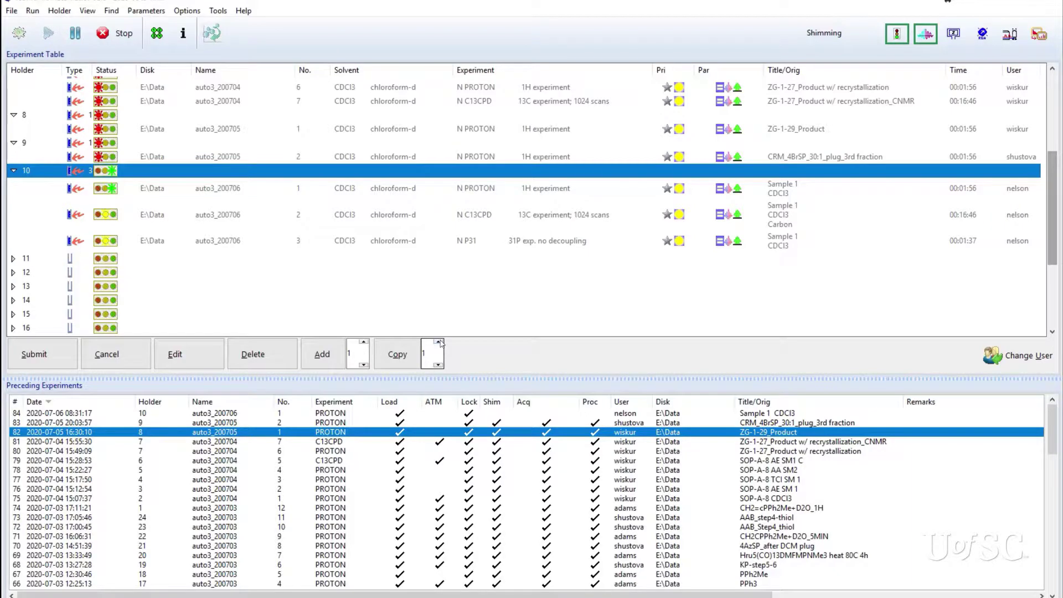
# Make two copies of holder 10's PROTON, C13CPD and P31 experiments as experiments 4–9.
pyautogui.click(106, 148)
pyautogui.click(109, 172)
pyautogui.click(438, 343)
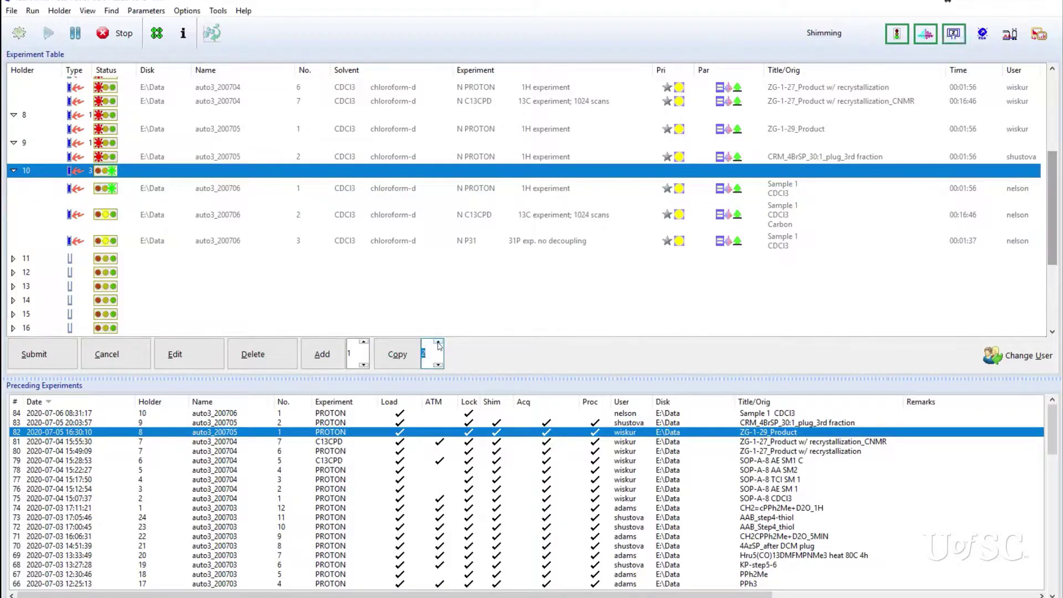
pyautogui.scroll(-1, 471, 328)
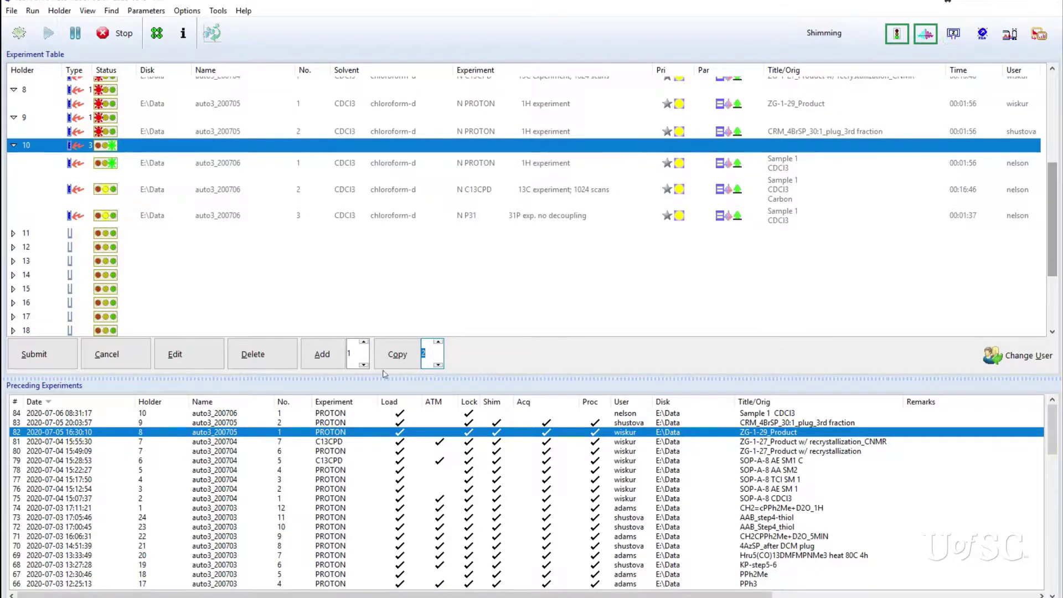
pyautogui.click(396, 360)
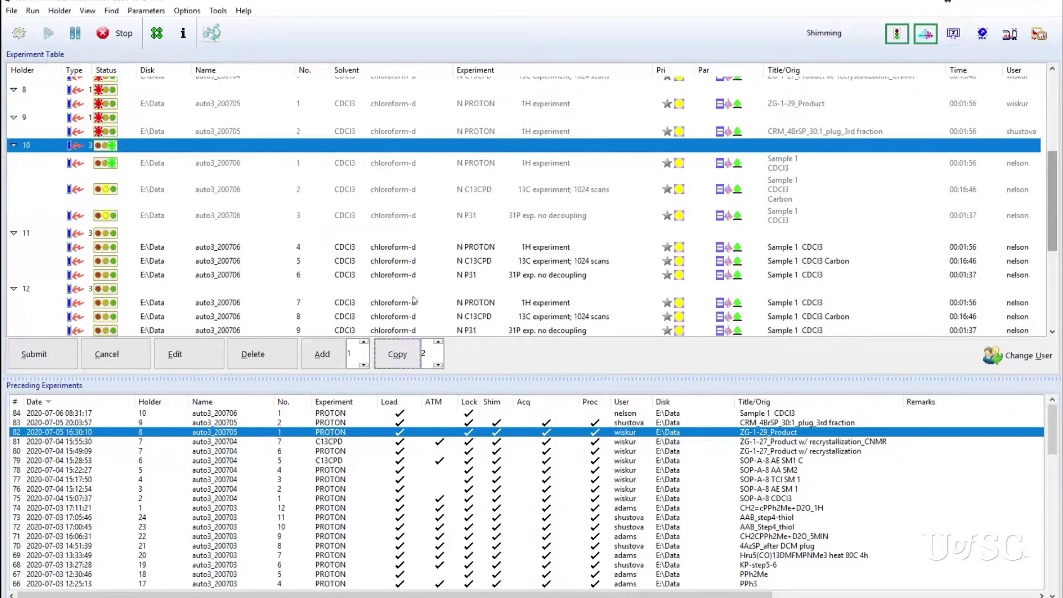
pyautogui.scroll(-1, 415, 301)
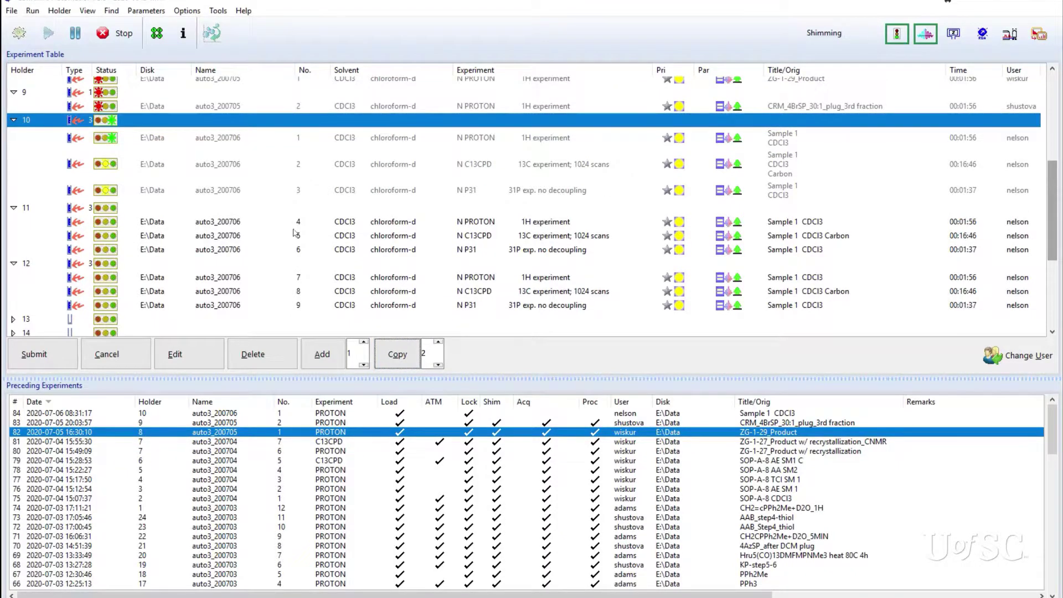
# Select holder 11's copied experiments 4–6, then toggle Edit on and back off.
pyautogui.click(112, 212)
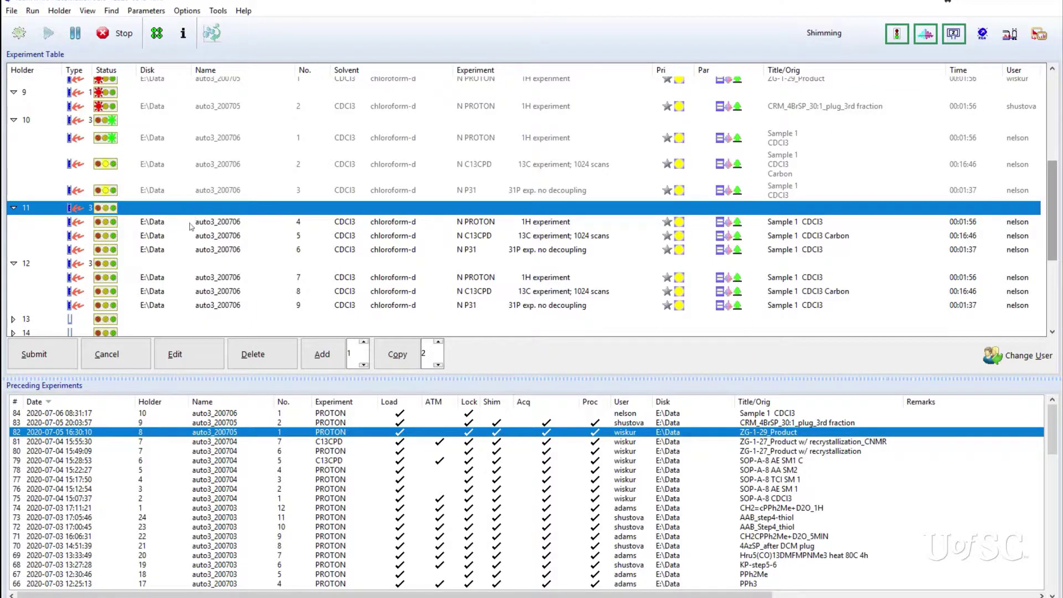
pyautogui.click(396, 236)
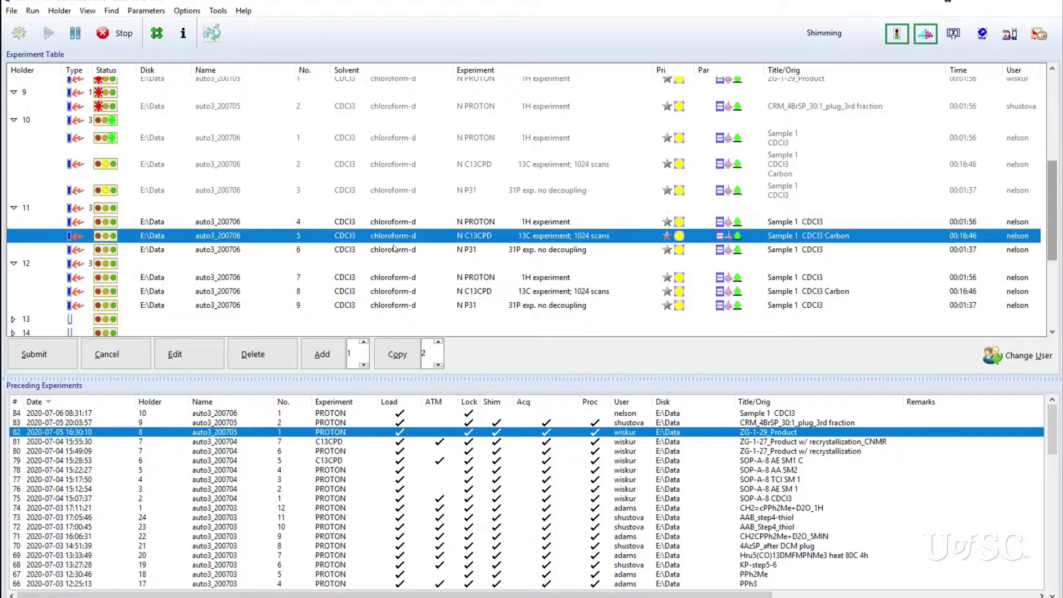
pyautogui.click(403, 249)
pyautogui.click(404, 222)
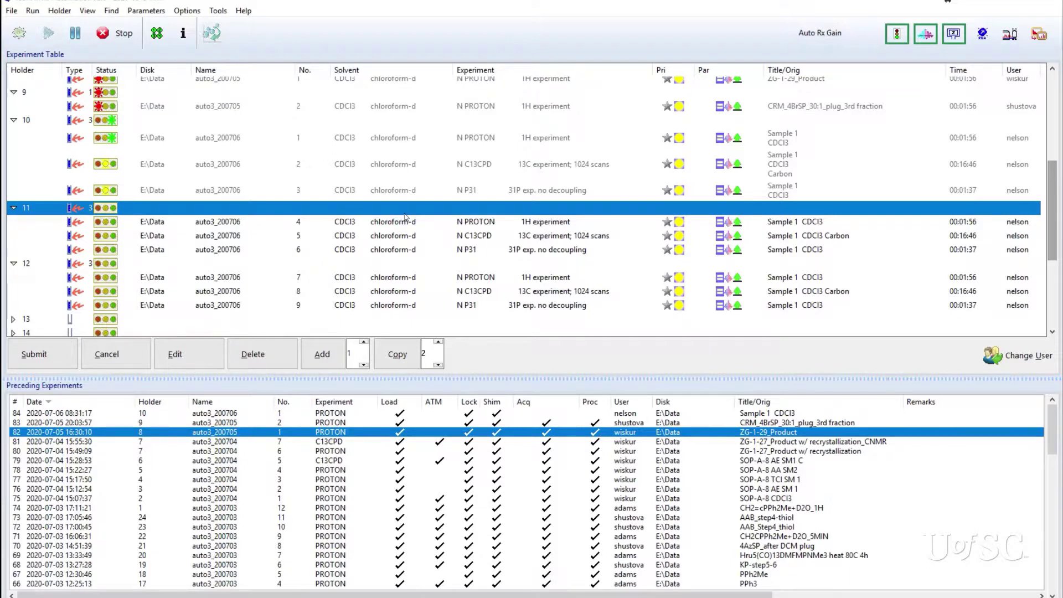
pyautogui.click(191, 354)
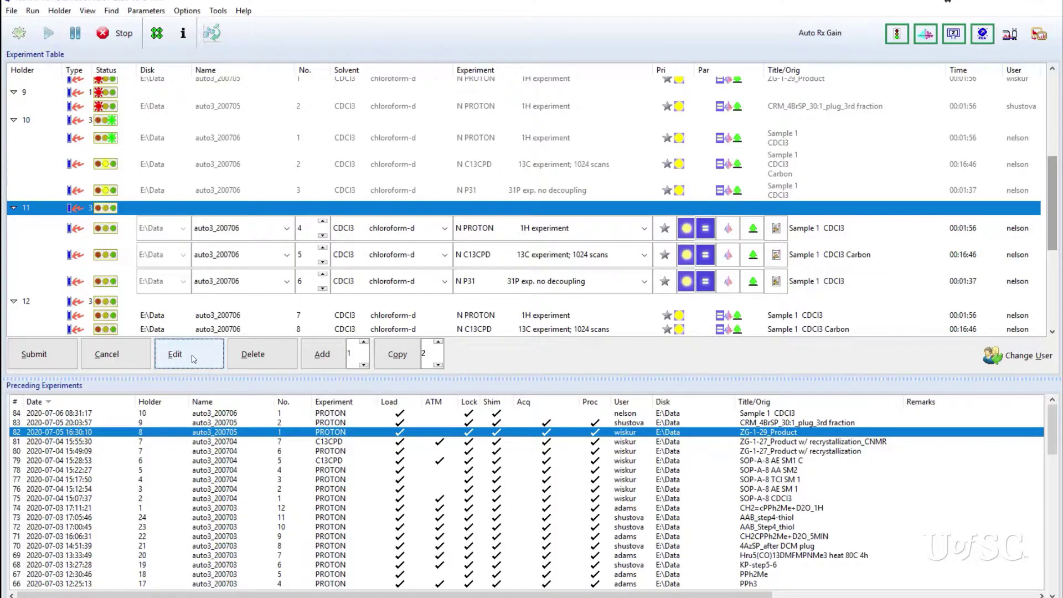
pyautogui.click(193, 358)
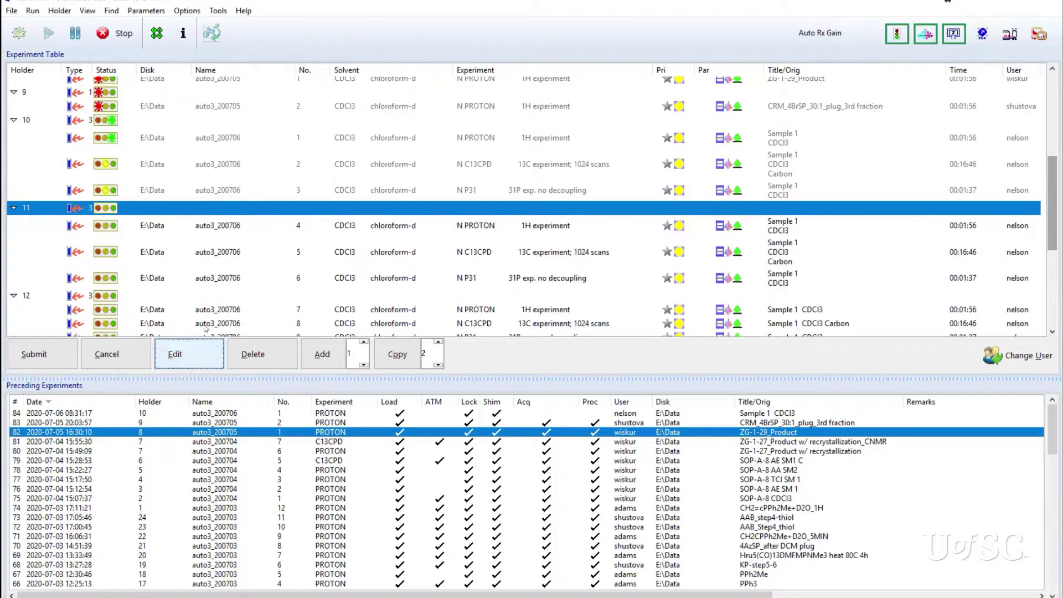
# Make experiments 4–9 editable and change experiment 4's title draft to Sample 2.
pyautogui.moveTo(199, 224); pyautogui.dragTo(201, 335)
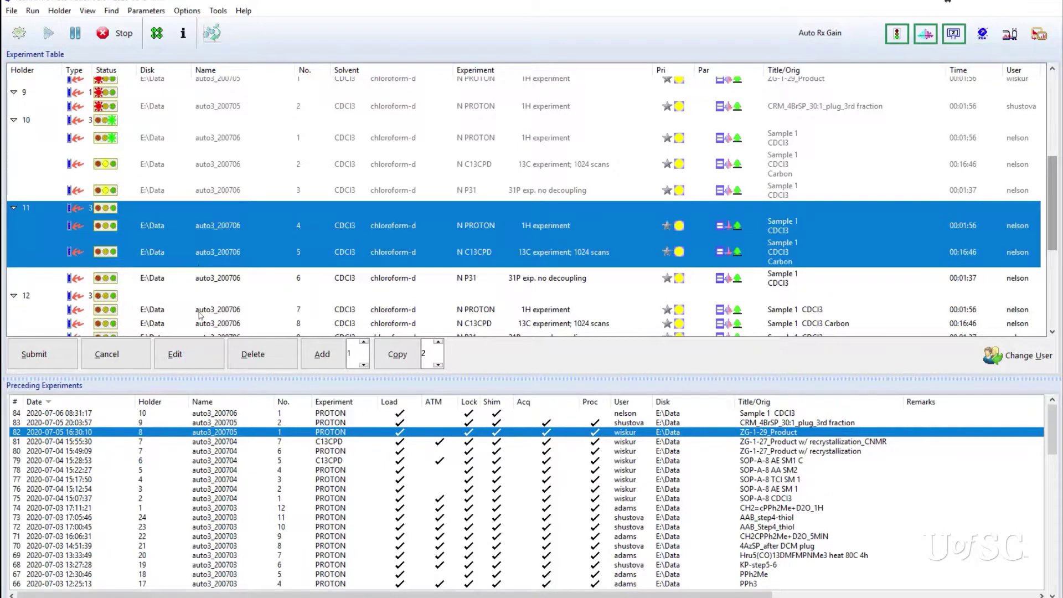
pyautogui.scroll(-2, 210, 325)
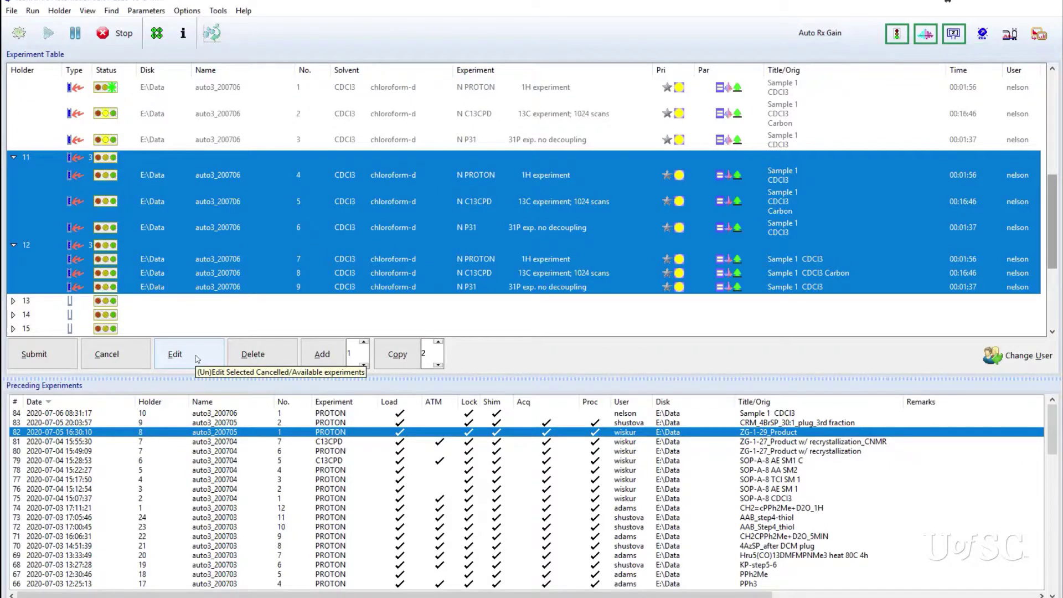
pyautogui.click(196, 356)
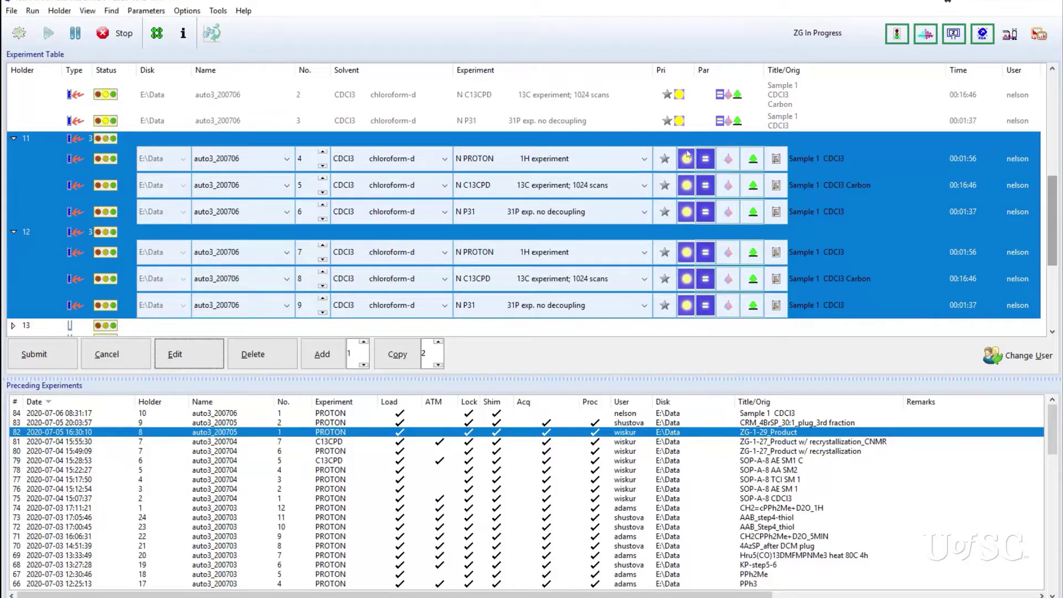
pyautogui.click(776, 158)
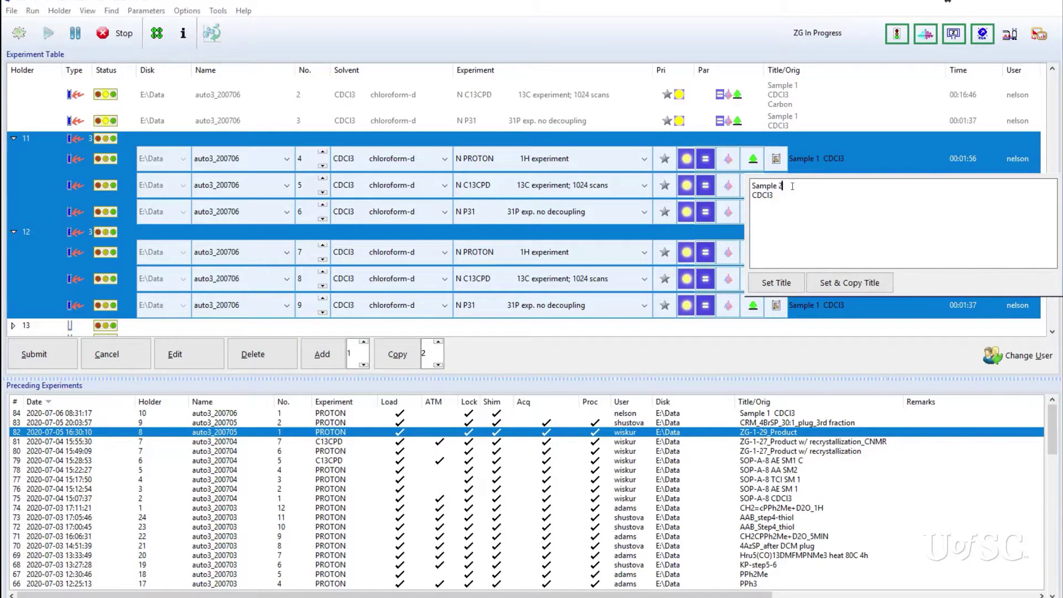
# Copy the Sample 2 CDCl3 title to experiments 4–6 and set the 13C scans to 222.
pyautogui.click(849, 282)
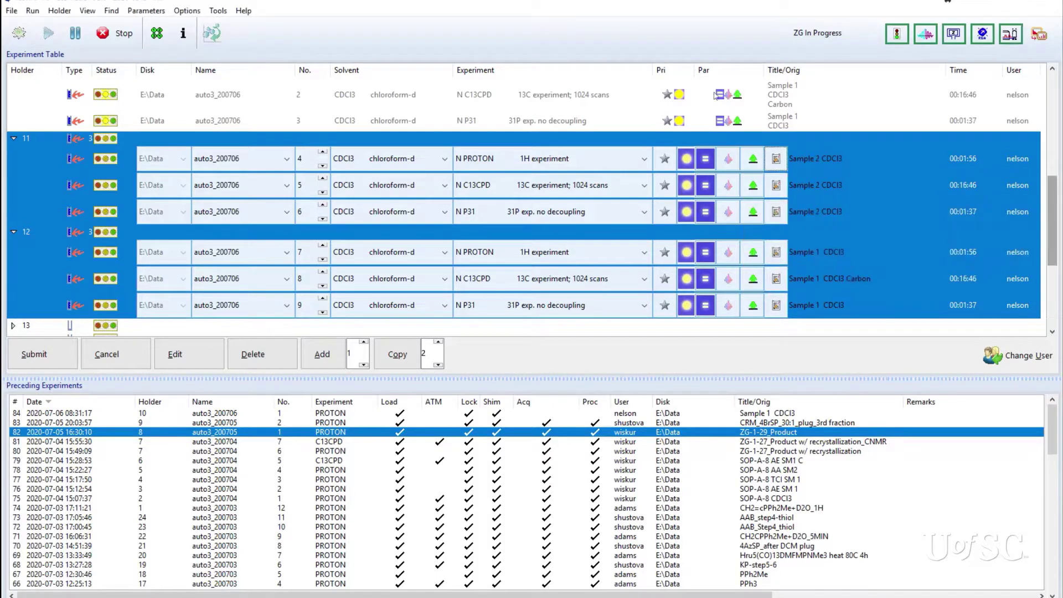
pyautogui.click(708, 191)
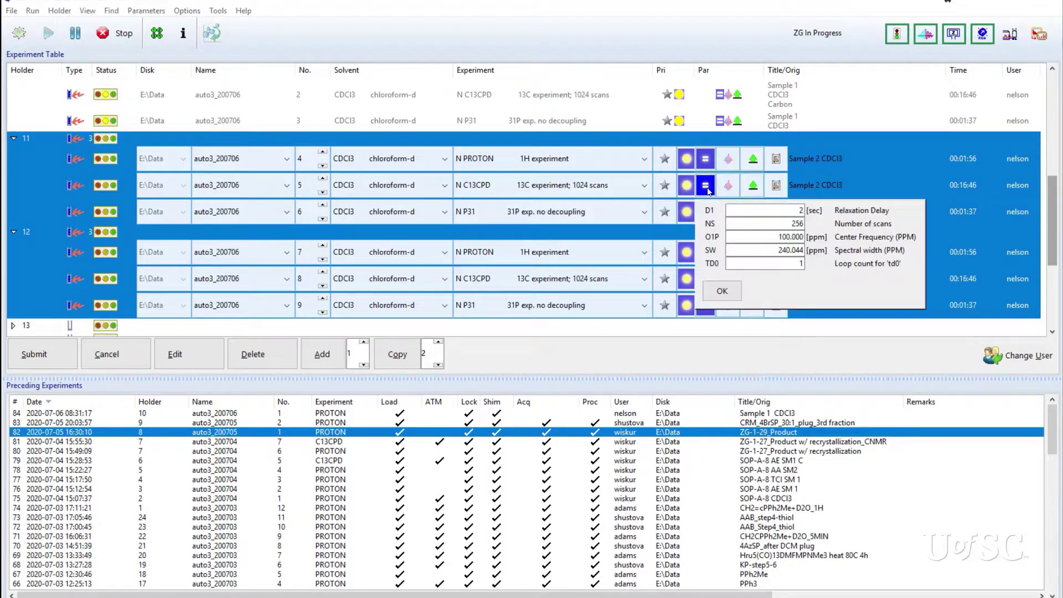
pyautogui.doubleClick(785, 224)
pyautogui.write('222')
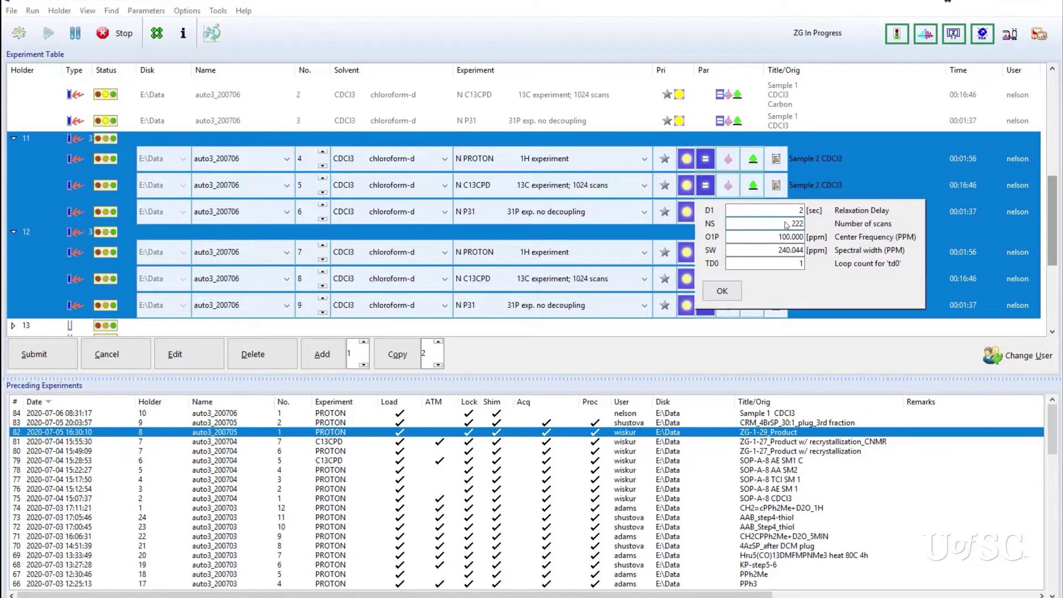
pyautogui.click(721, 291)
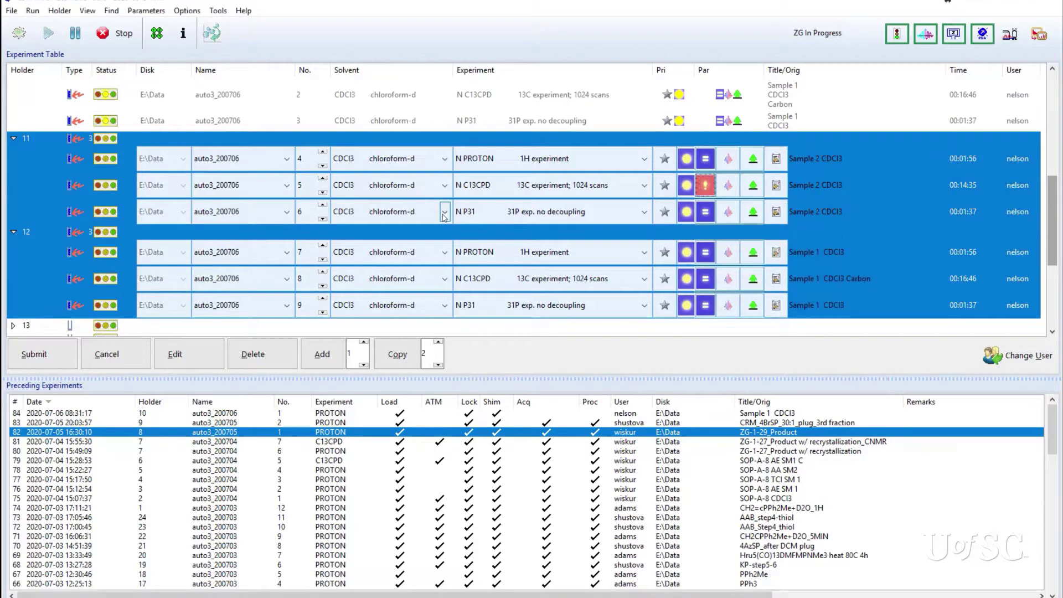
pyautogui.moveTo(95, 169); pyautogui.dragTo(113, 215)
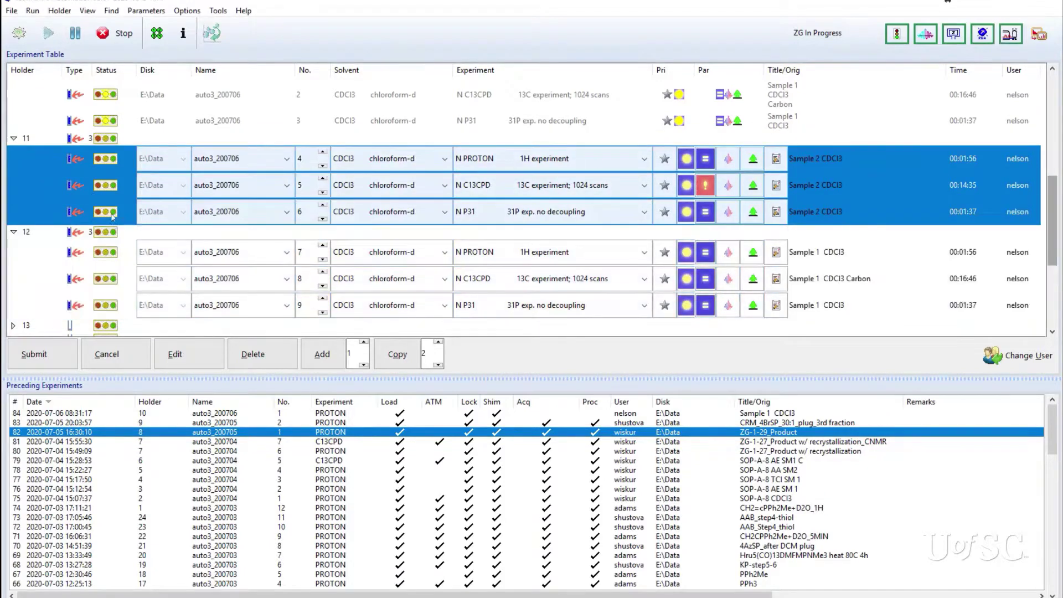
# Close editing on experiments 4–6, then select experiments 5 and 6 and cancel.
pyautogui.click(37, 354)
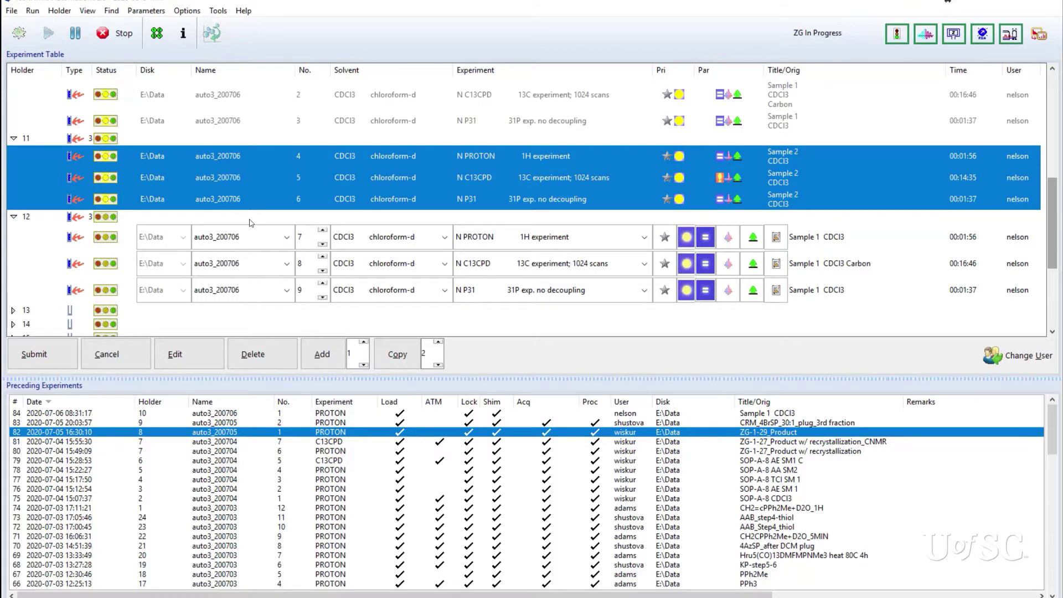
pyautogui.click(127, 176)
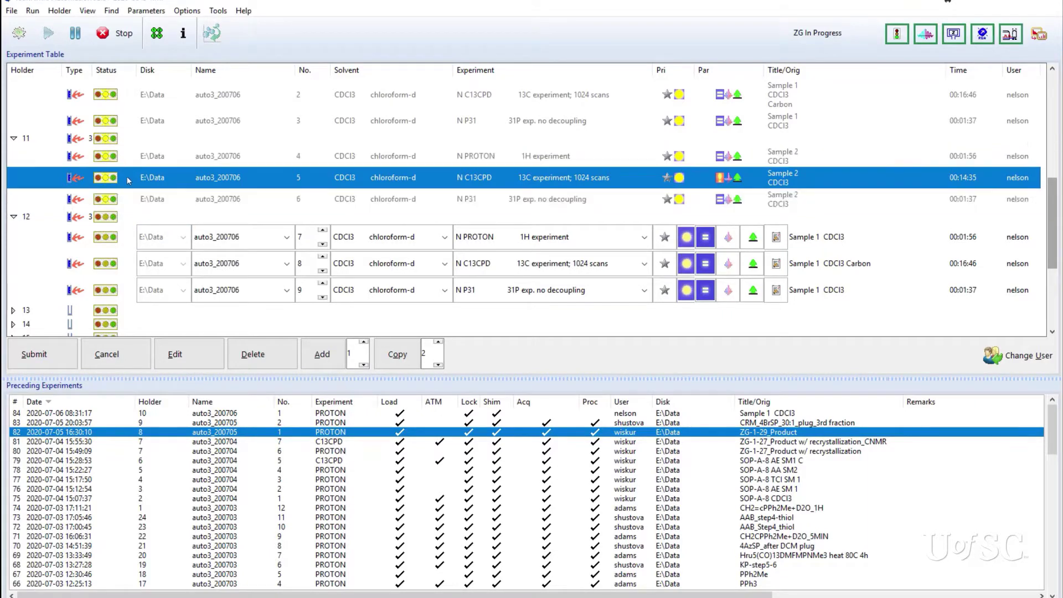
pyautogui.keyDown('shift'); pyautogui.click(129, 200); pyautogui.keyUp('shift')
pyautogui.click(117, 357)
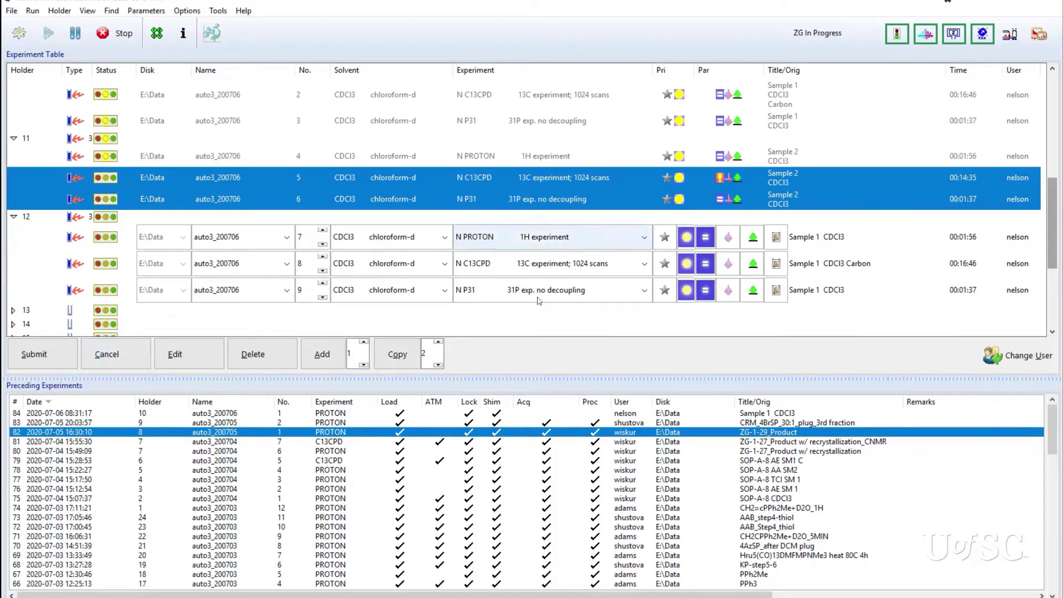
# Make experiments 5–6 editable, switch experiment 6 to P31CPD, and submit both.
pyautogui.click(175, 354)
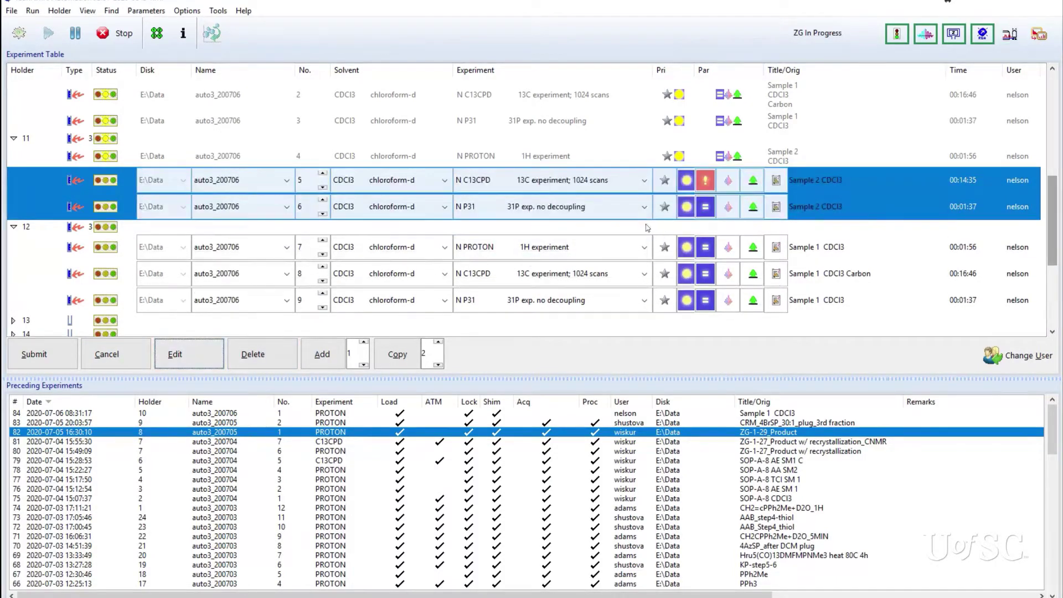
pyautogui.click(645, 207)
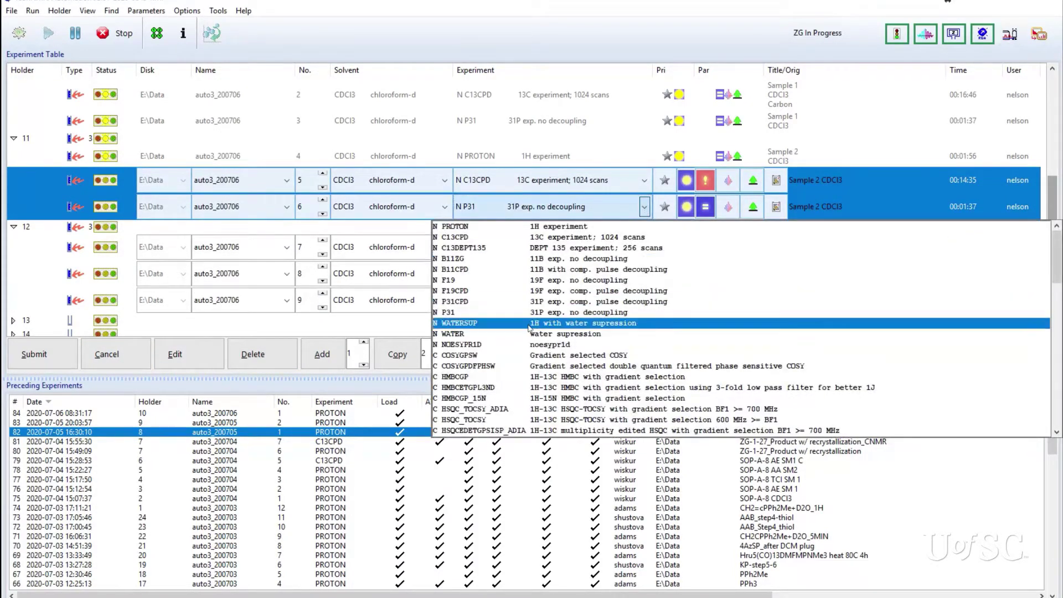
pyautogui.click(525, 302)
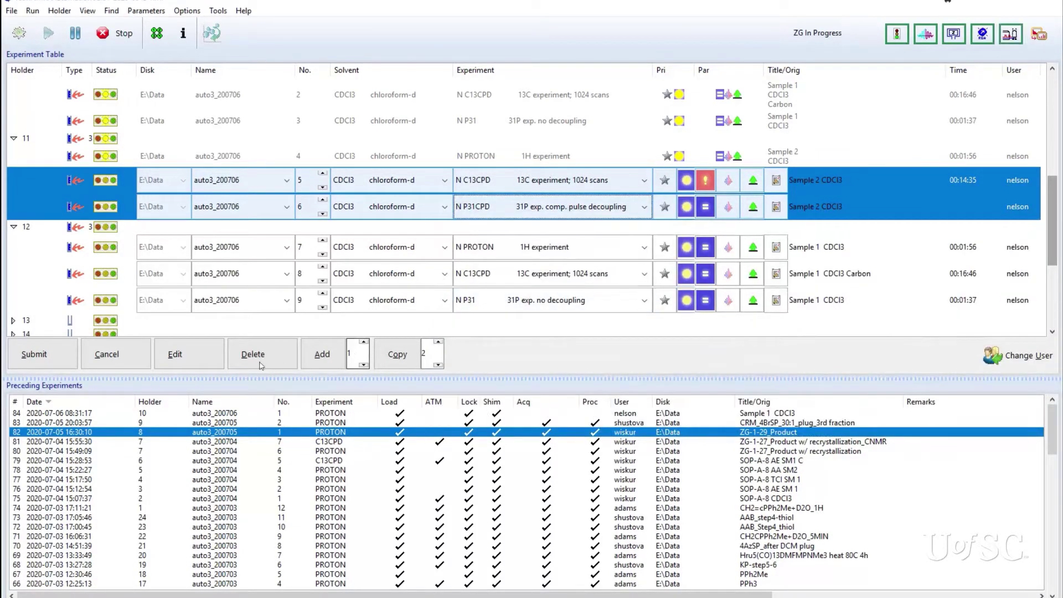
pyautogui.click(62, 357)
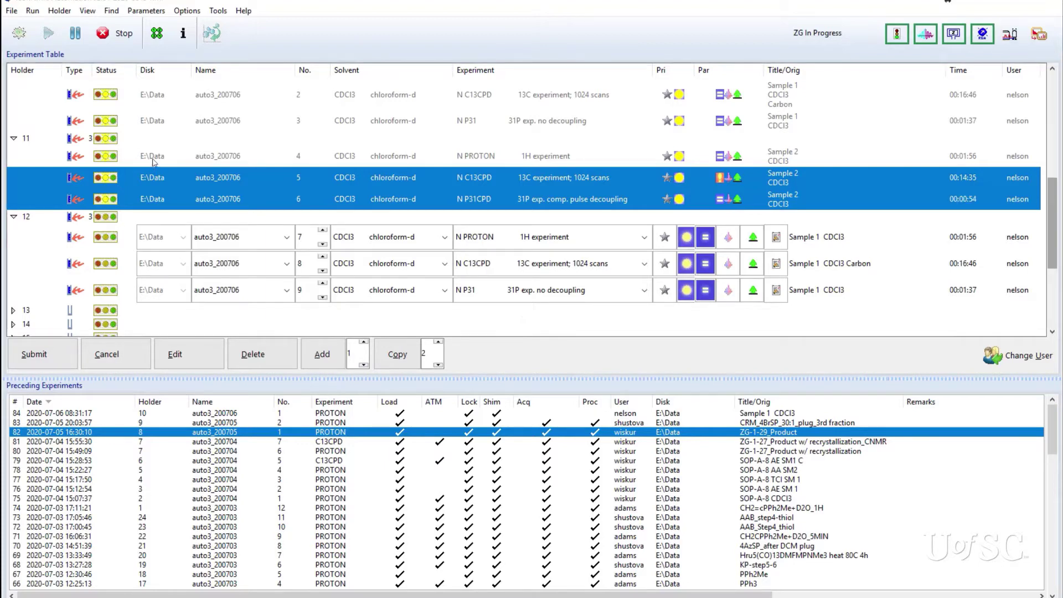
# Select experiment rows 4 through 9 spanning holders 11 and 12.
pyautogui.click(153, 162)
pyautogui.keyDown('shift'); pyautogui.click(150, 193); pyautogui.keyUp('shift')
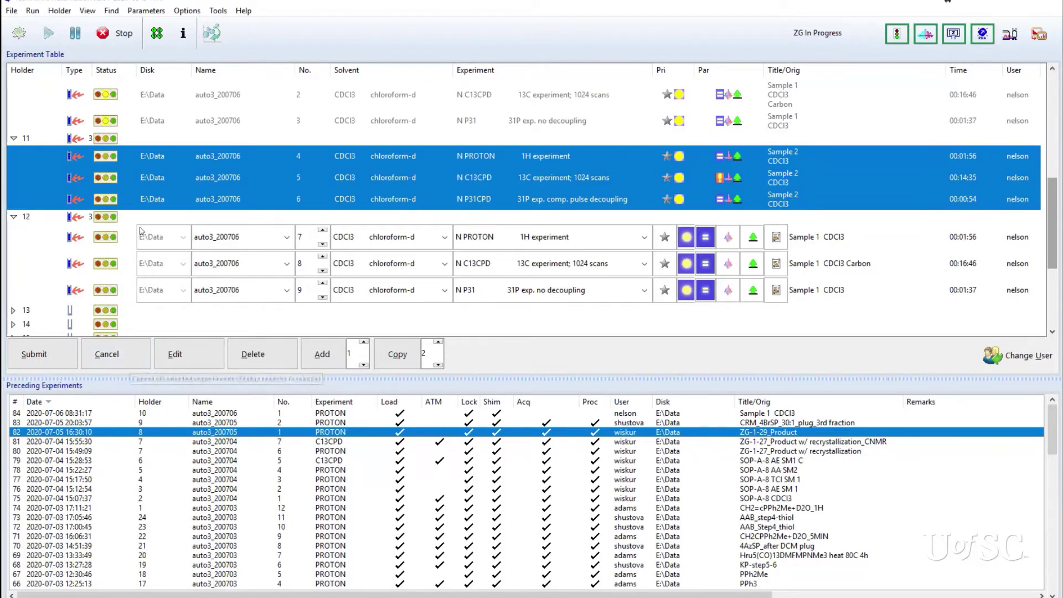
pyautogui.click(136, 155)
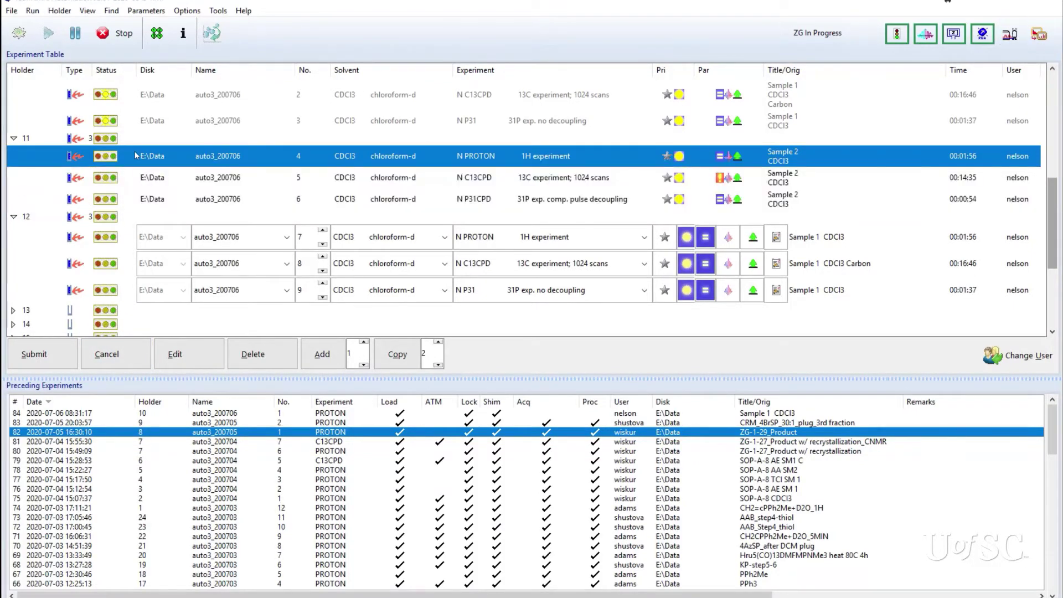
pyautogui.moveTo(135, 154); pyautogui.dragTo(130, 295)
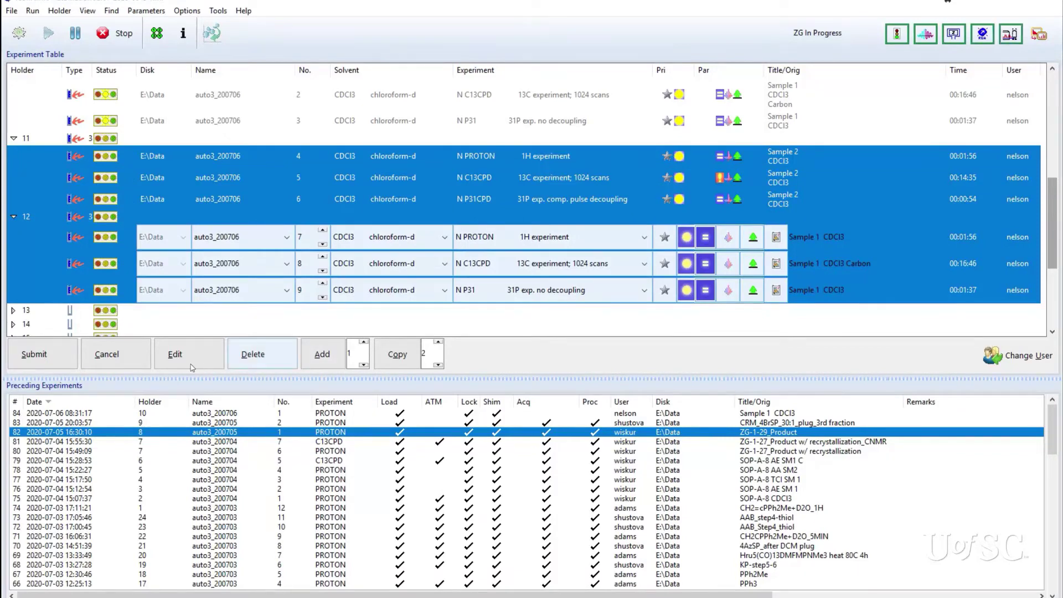